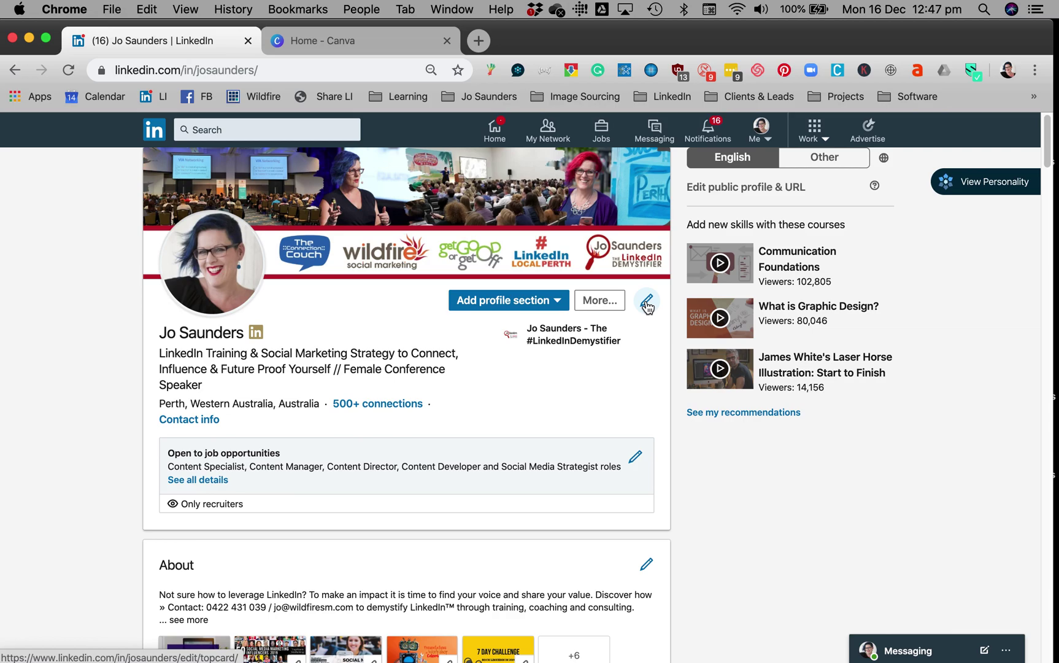
Step: Open the LinkedIn intro editor to see the current banner and its 1,584 × 396 px size
click(647, 305)
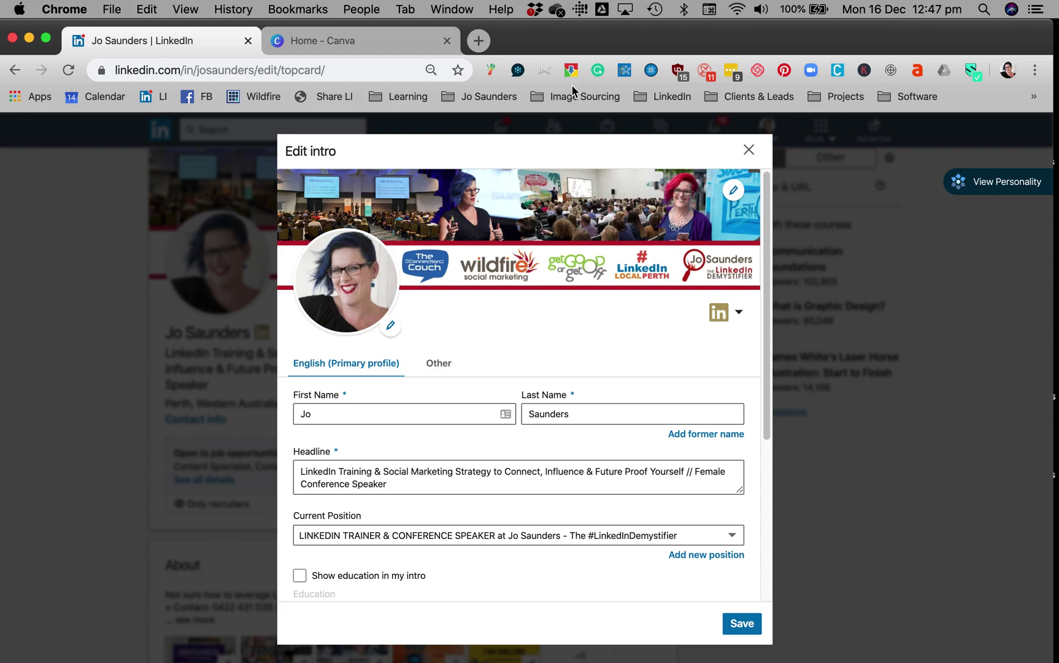
Step: Switch to the Canva home page to see its suggested design types and existing designs
click(353, 35)
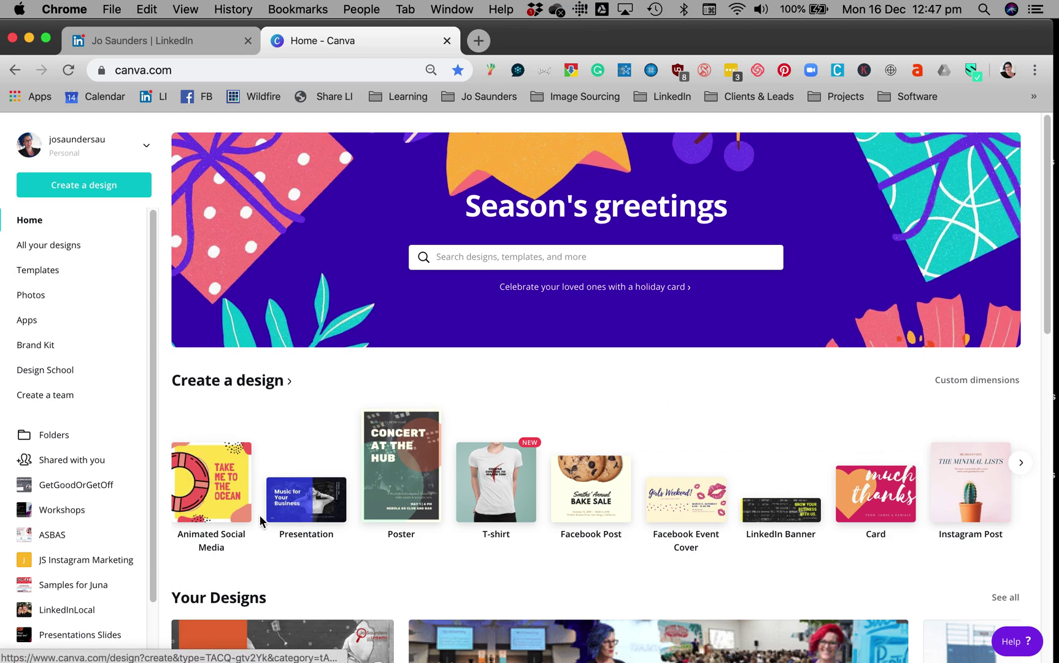
mouse_move(781, 510)
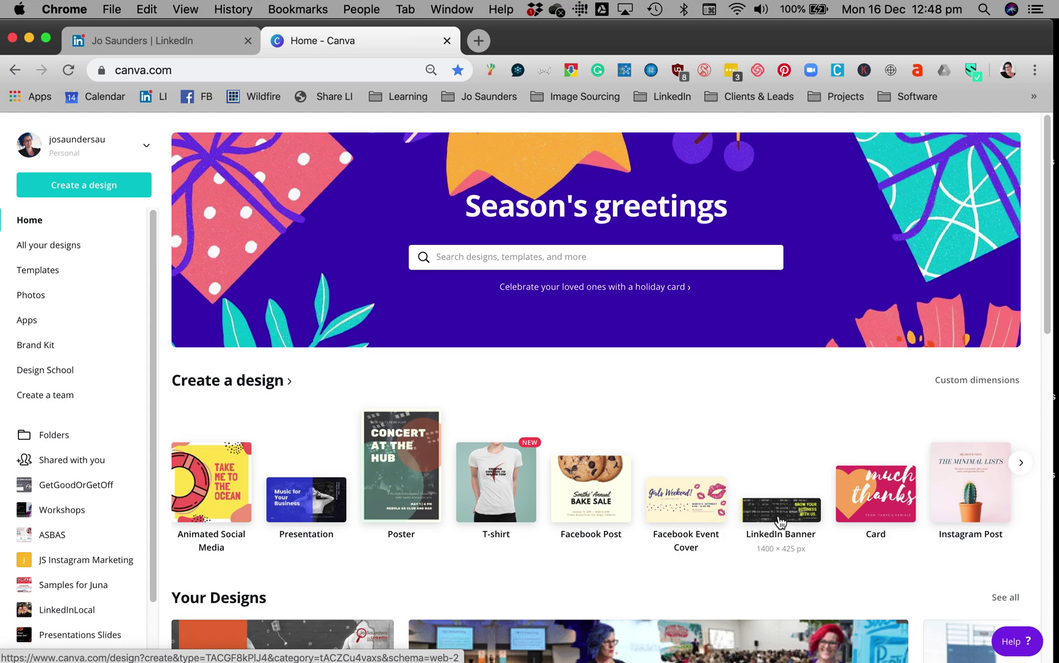
Step: Create a custom 1584 × 396 px design, checking LinkedIn's recommended banner size
click(98, 199)
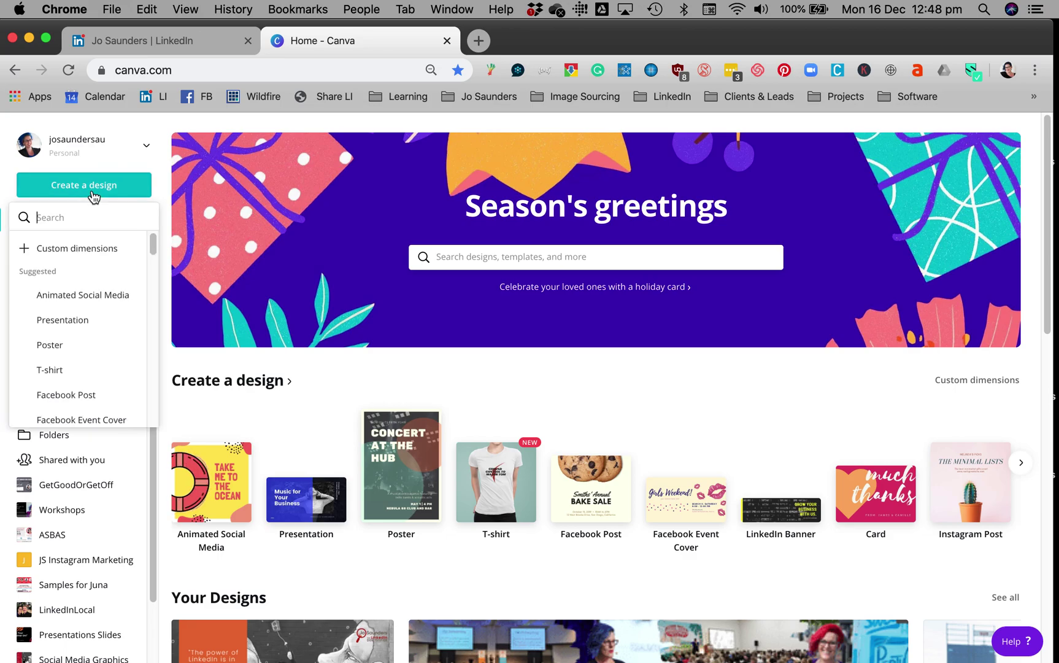
click(89, 263)
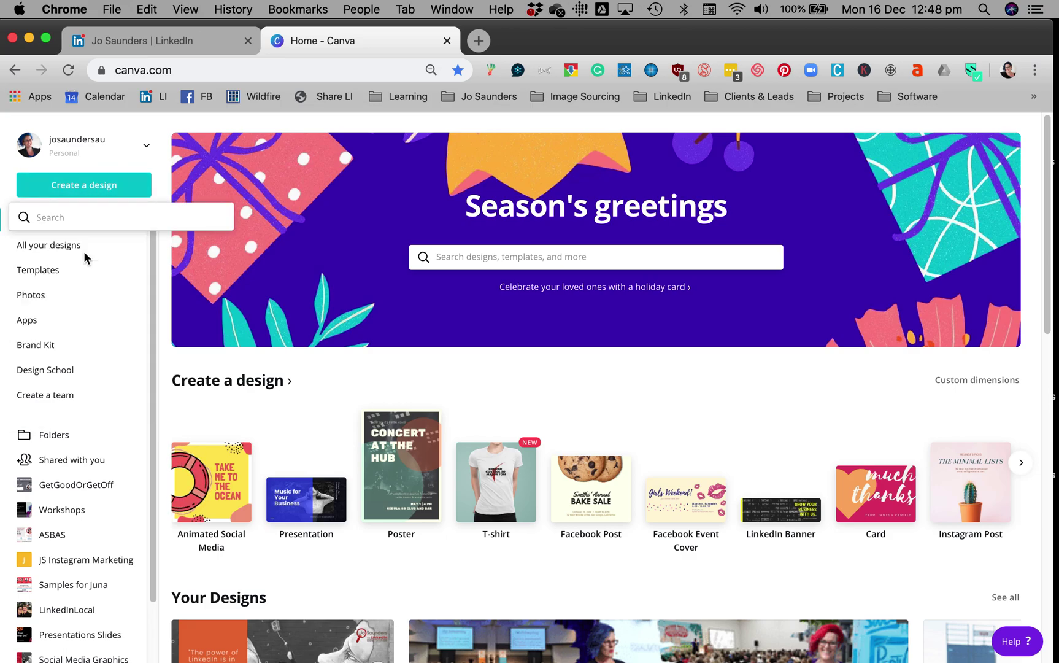
click(125, 52)
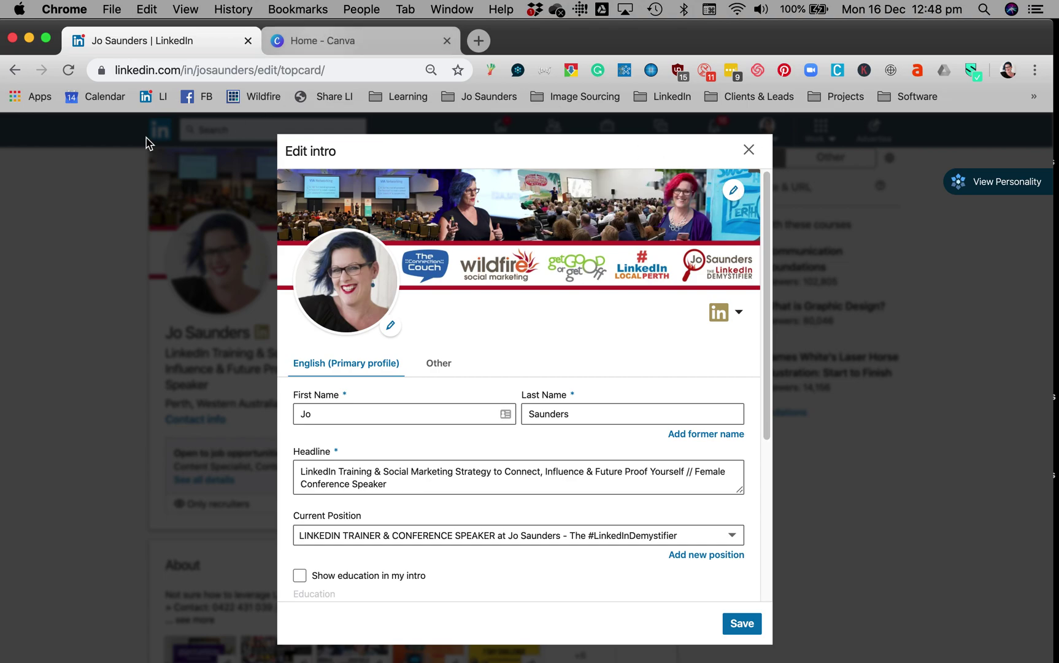
key(ctrl+Tab)
text(1)
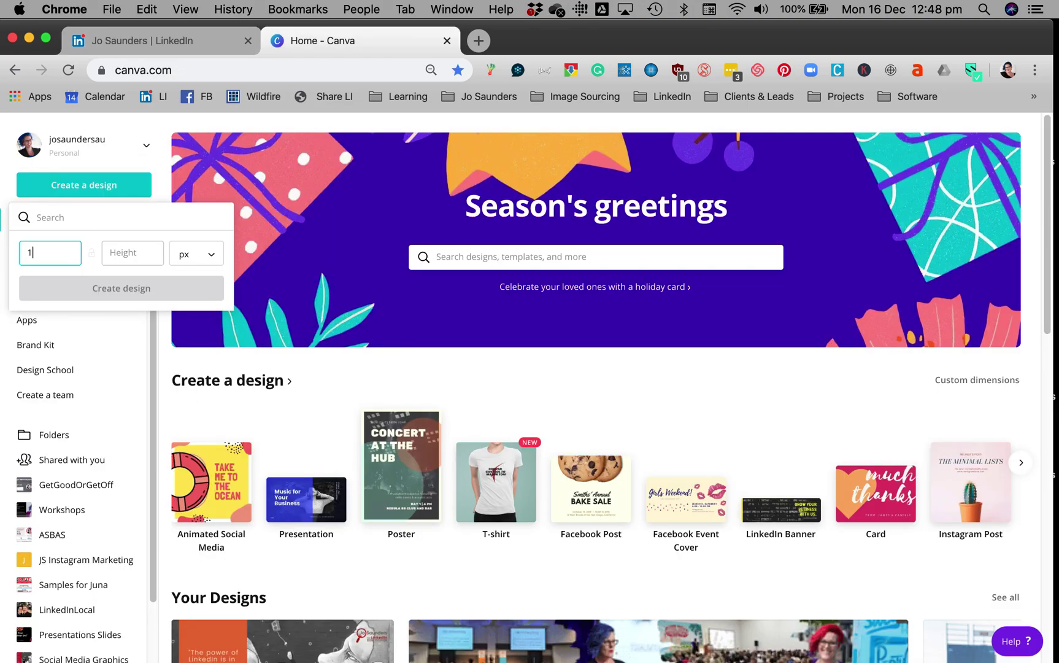
text(584)
key(Tab)
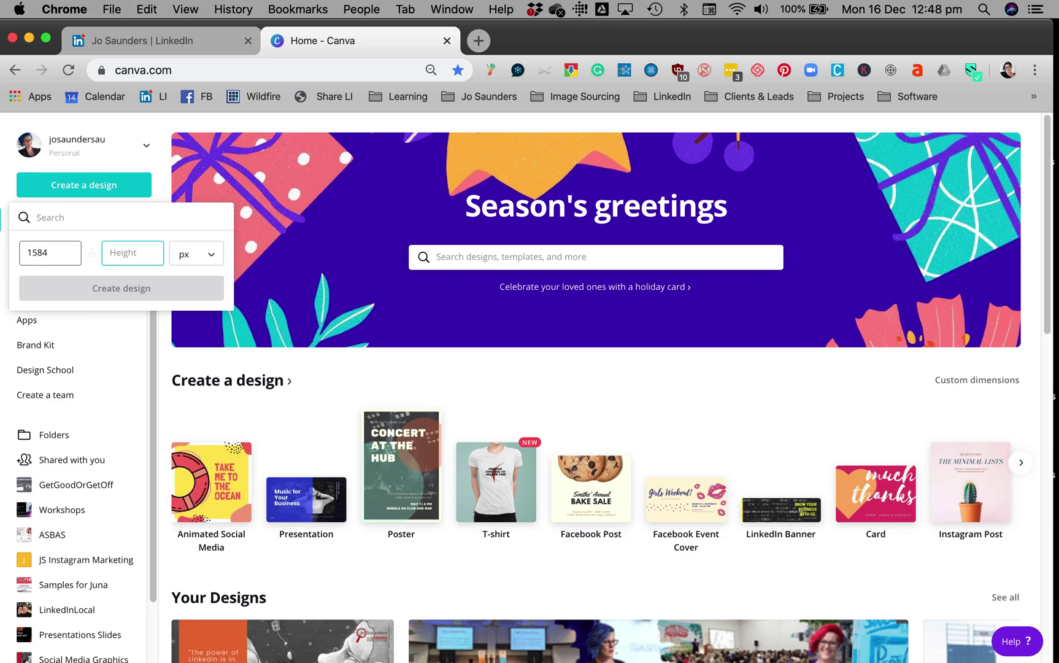
text(396)
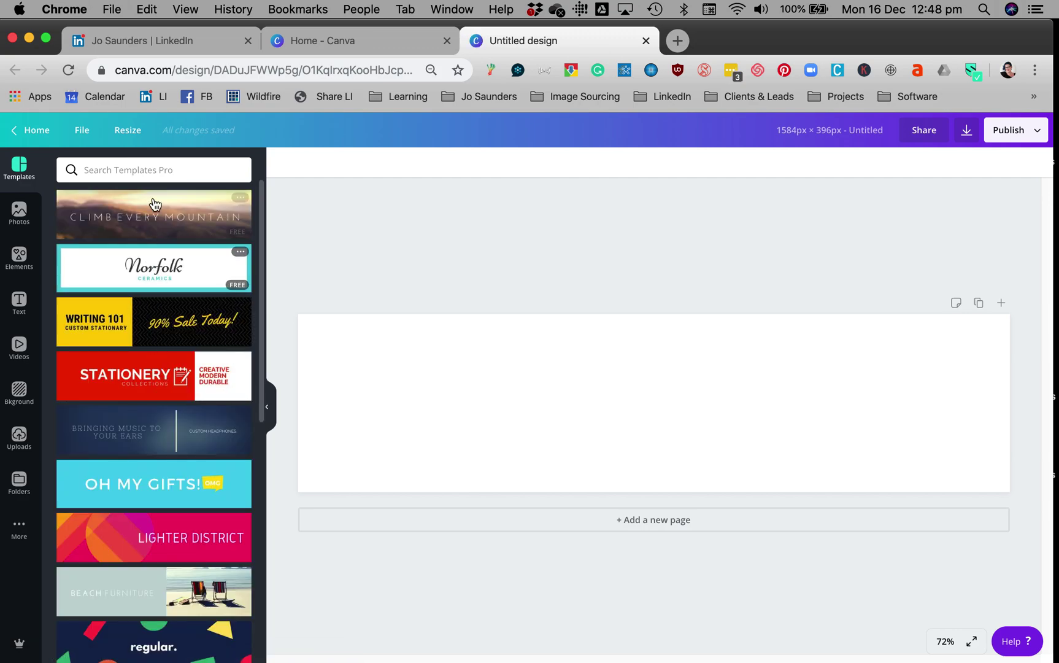
Step: Try several templates and apply the 'regular.' template to the banner
click(141, 324)
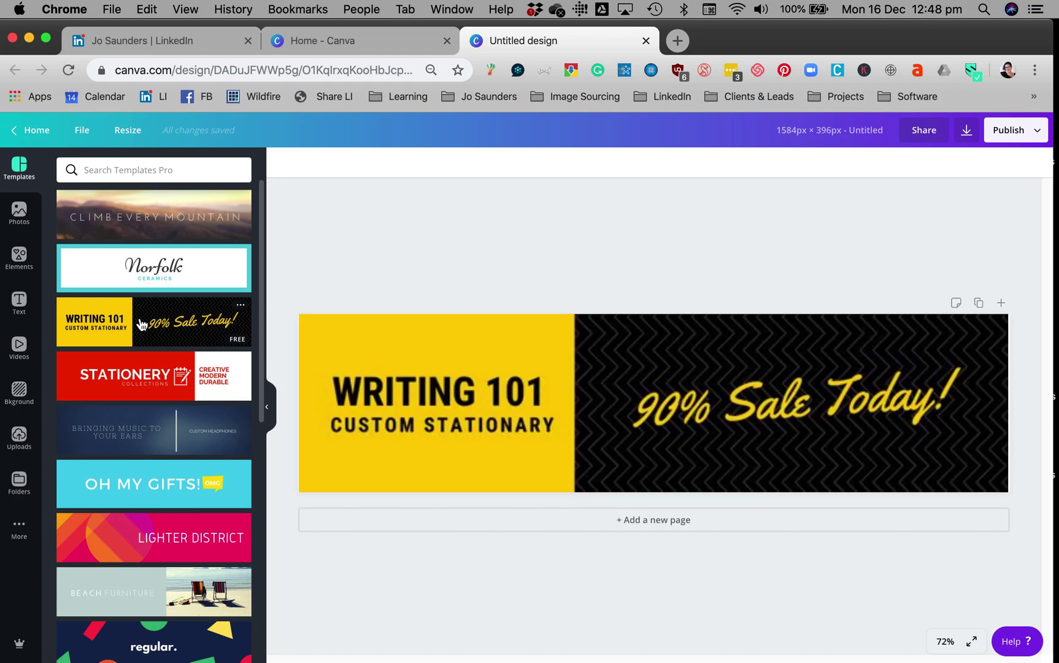
click(134, 378)
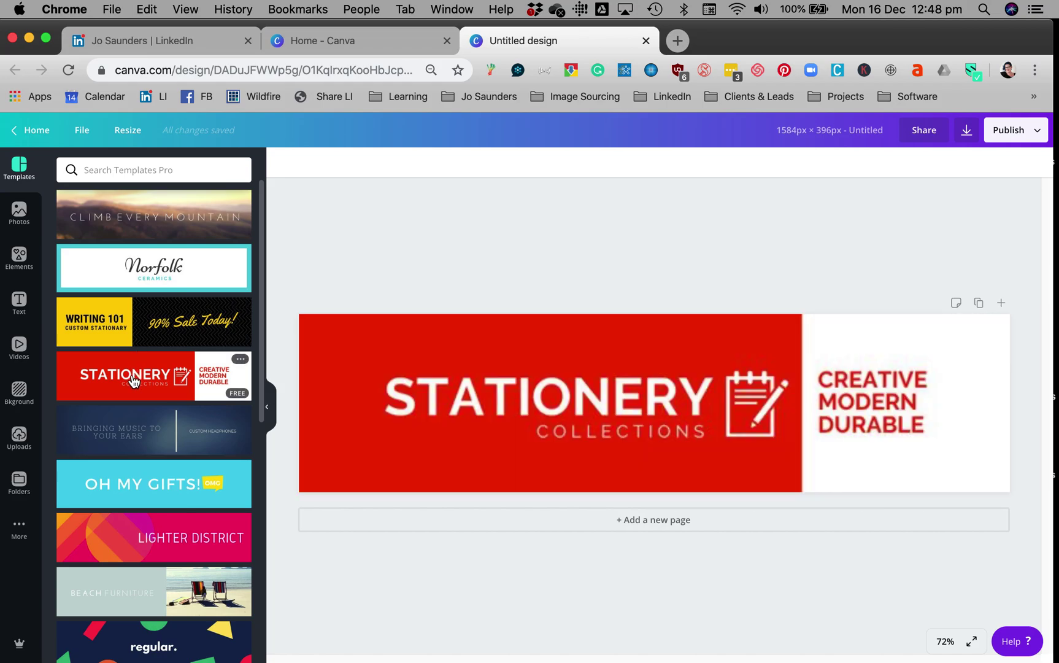
click(137, 555)
click(114, 597)
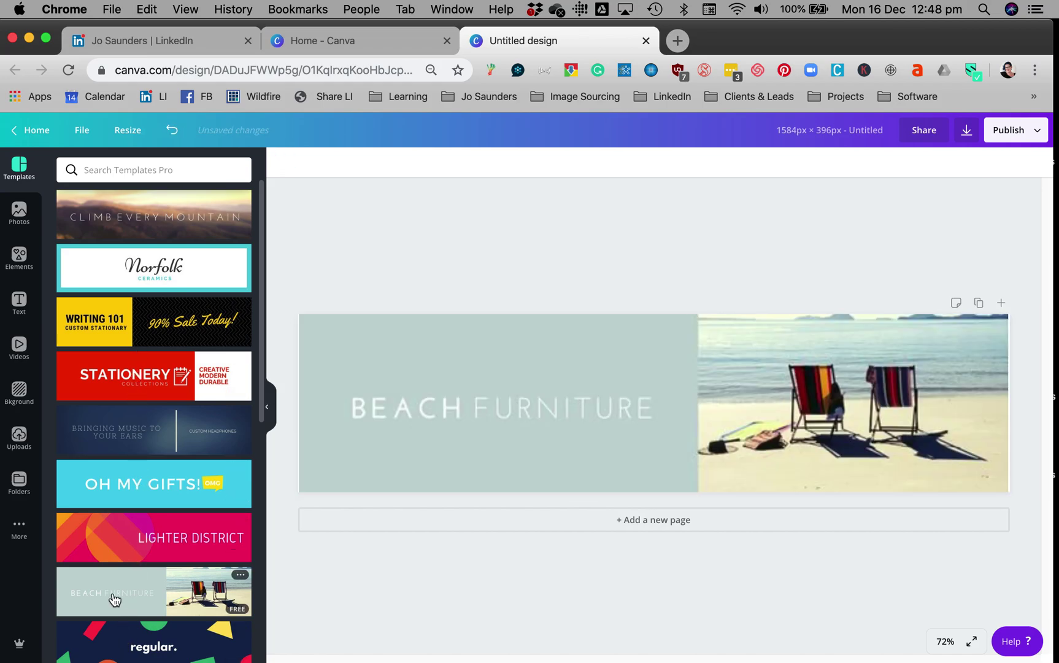
click(124, 645)
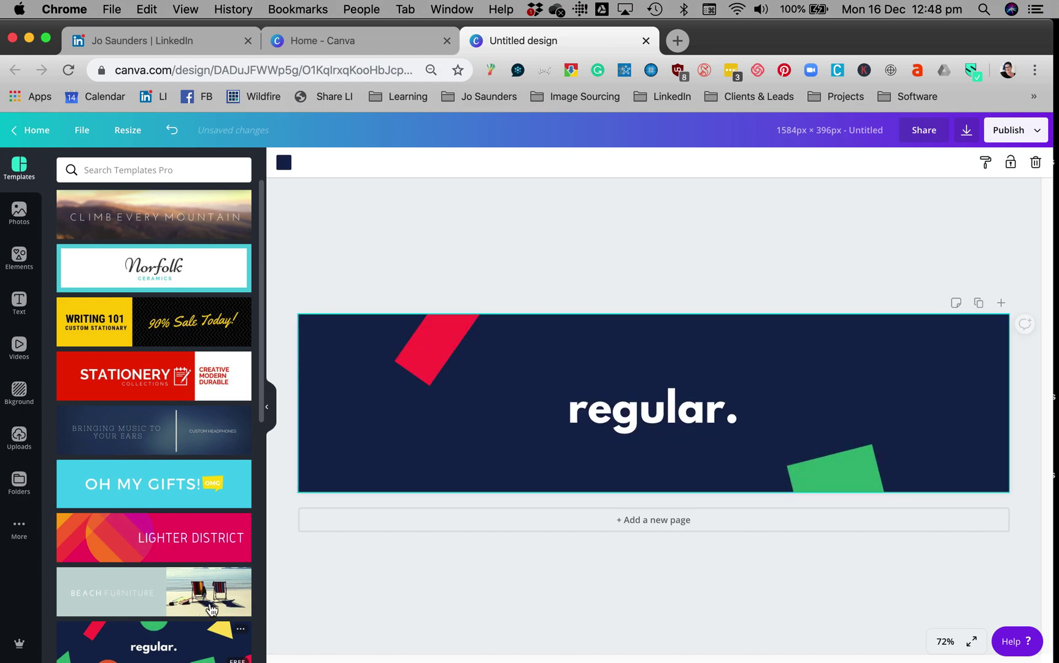
Step: Recolour the top-right triangle dark red
click(431, 344)
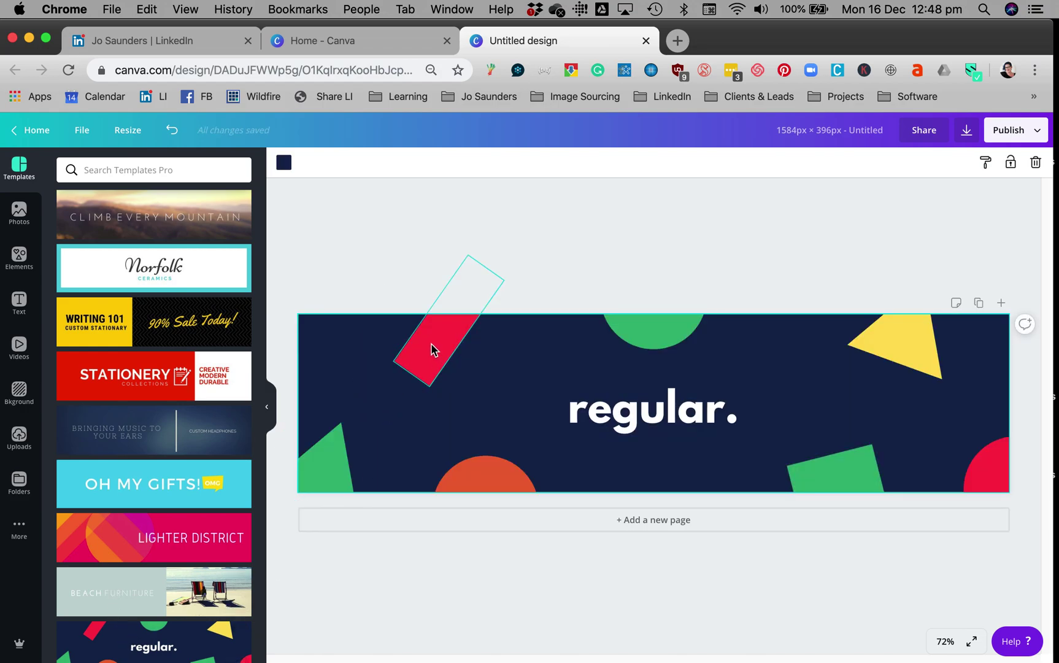
click(638, 332)
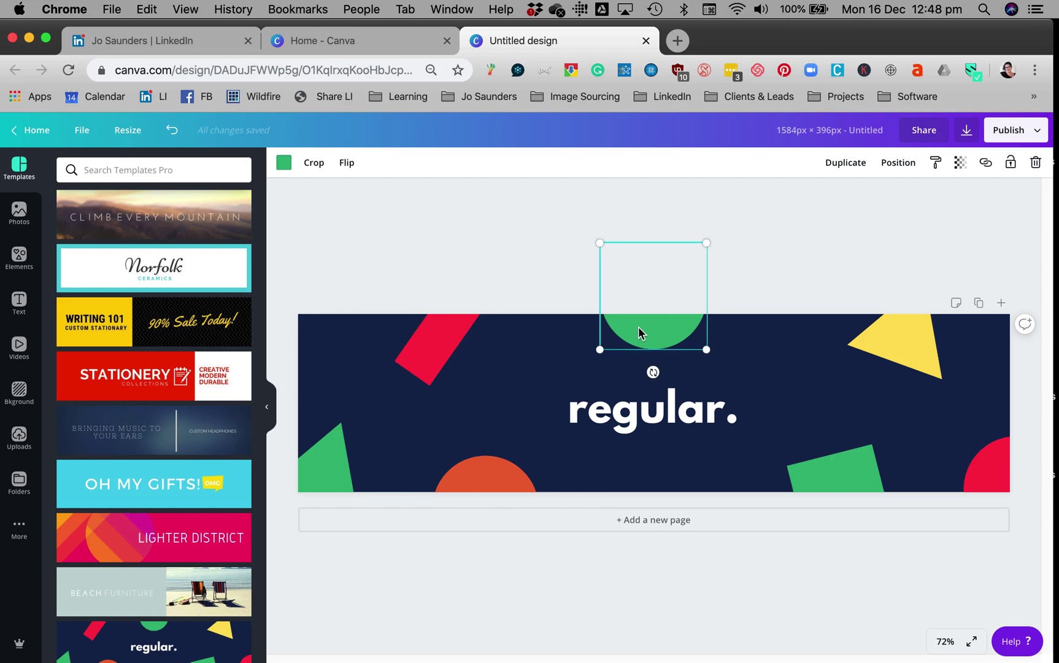
click(918, 348)
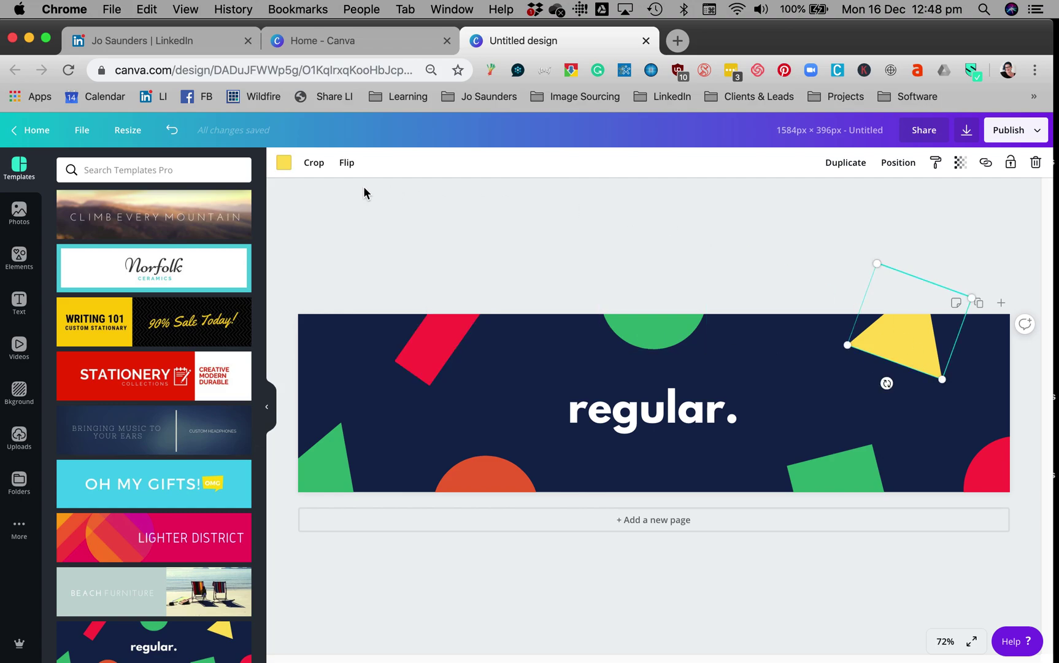
click(278, 168)
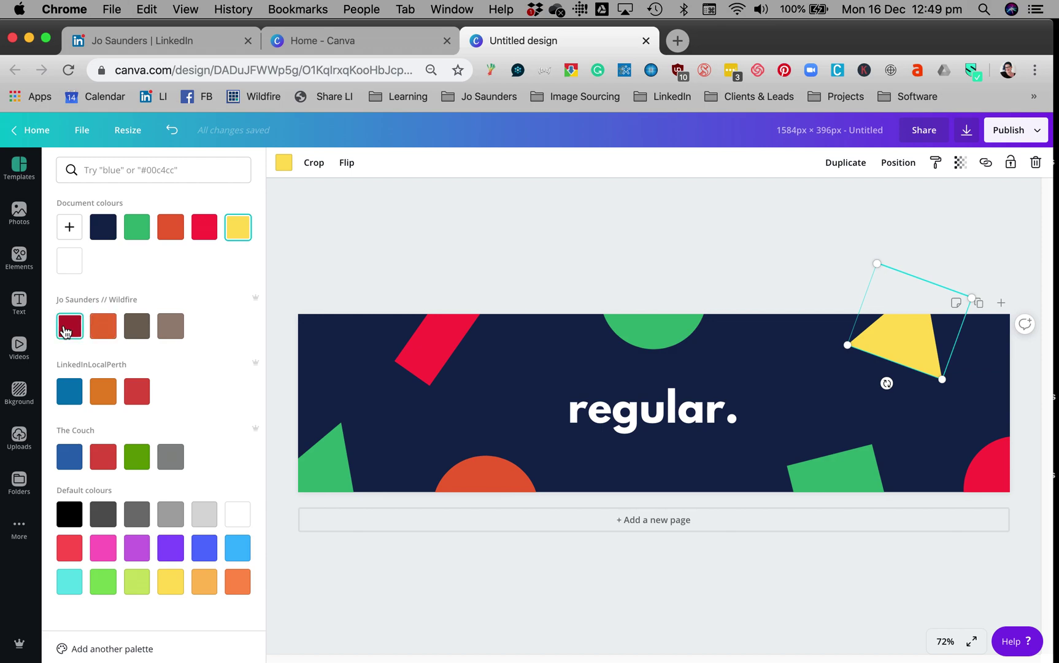
click(74, 333)
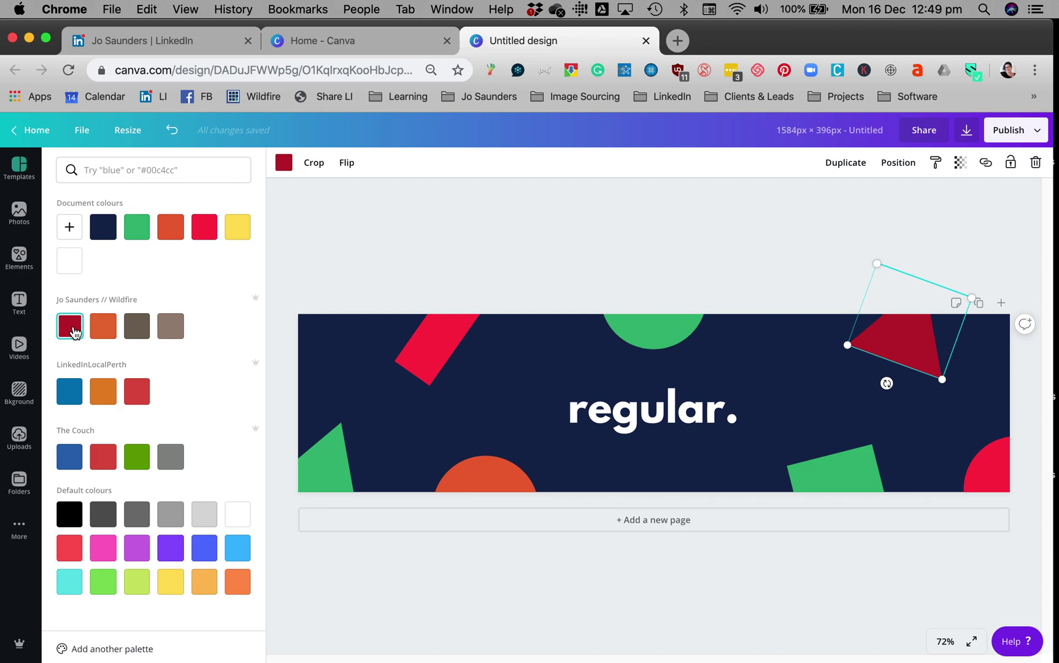
Step: Make the bottom-left triangle orange, and the semicircle and slanted bar brown-grey
click(300, 466)
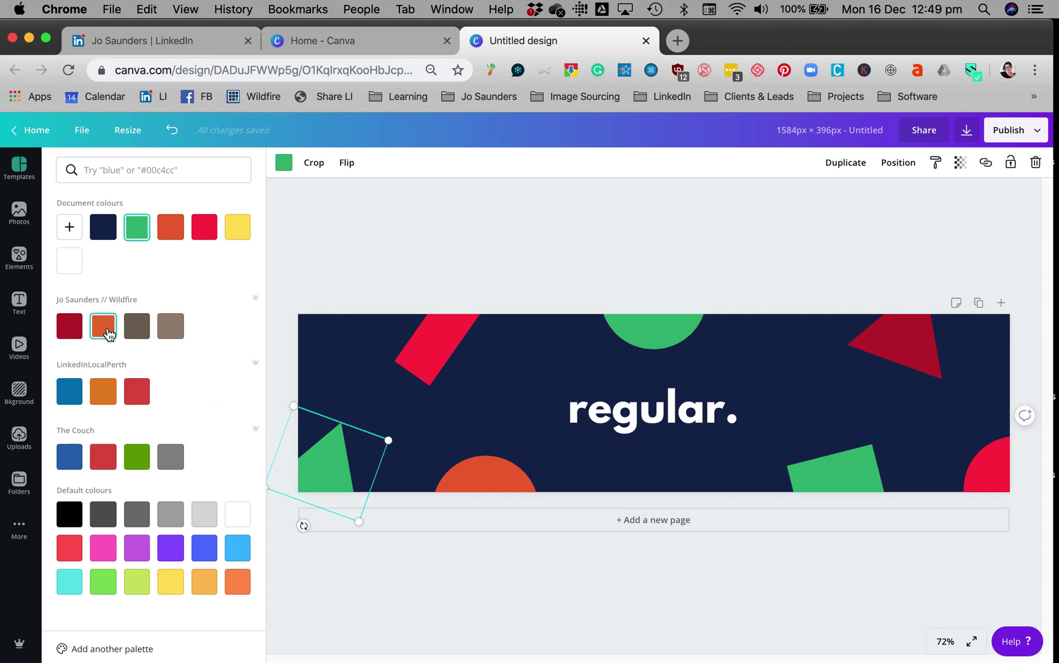
click(107, 334)
click(497, 464)
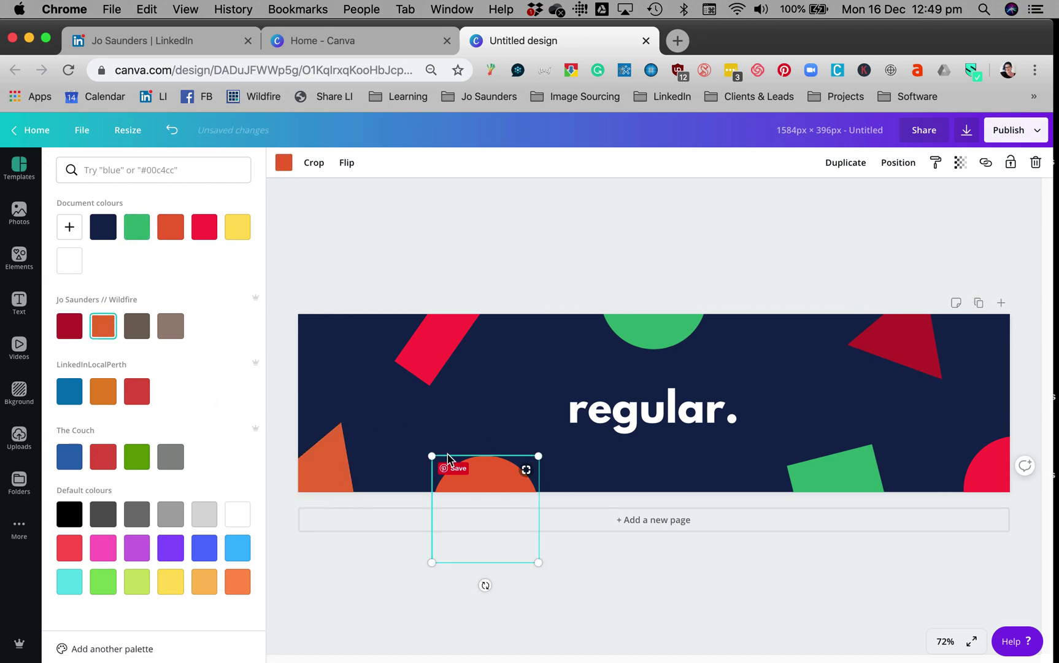
click(174, 332)
click(439, 351)
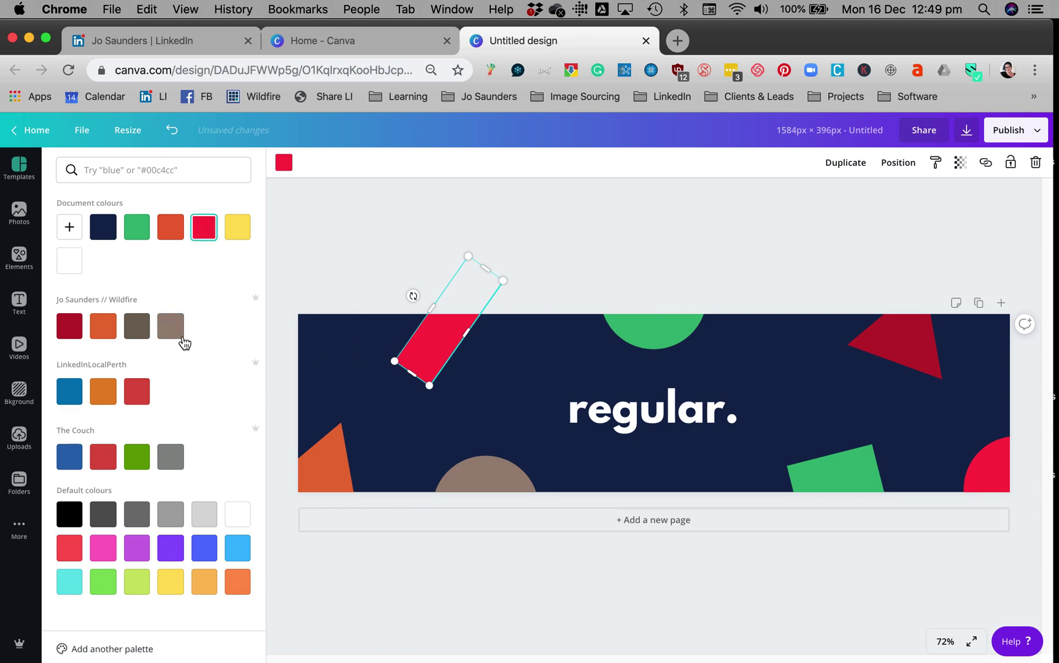
click(143, 328)
click(858, 476)
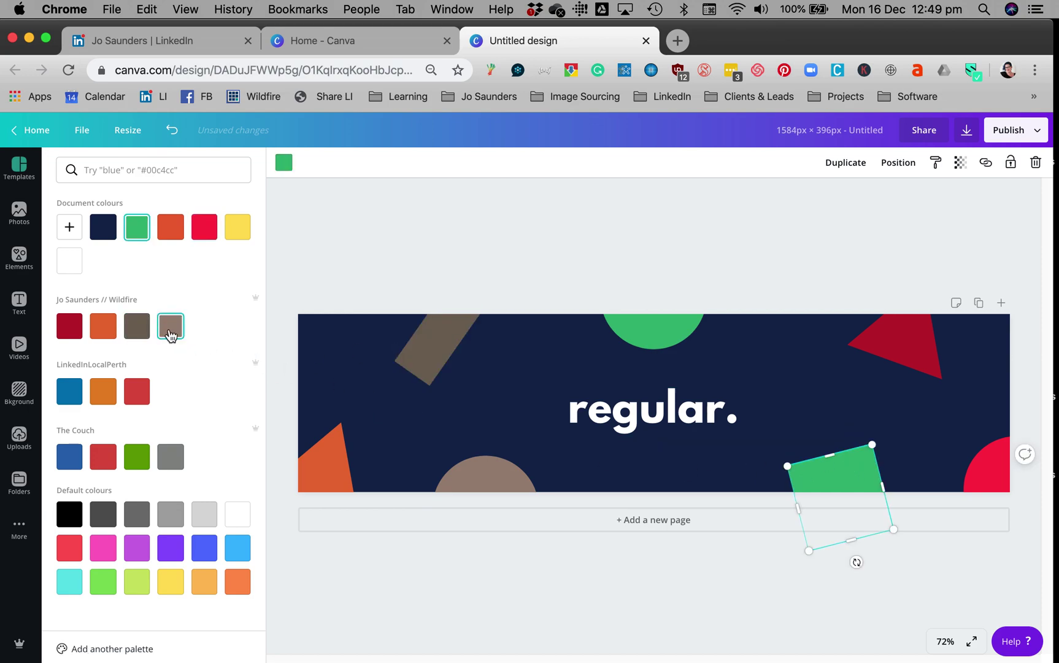
click(429, 253)
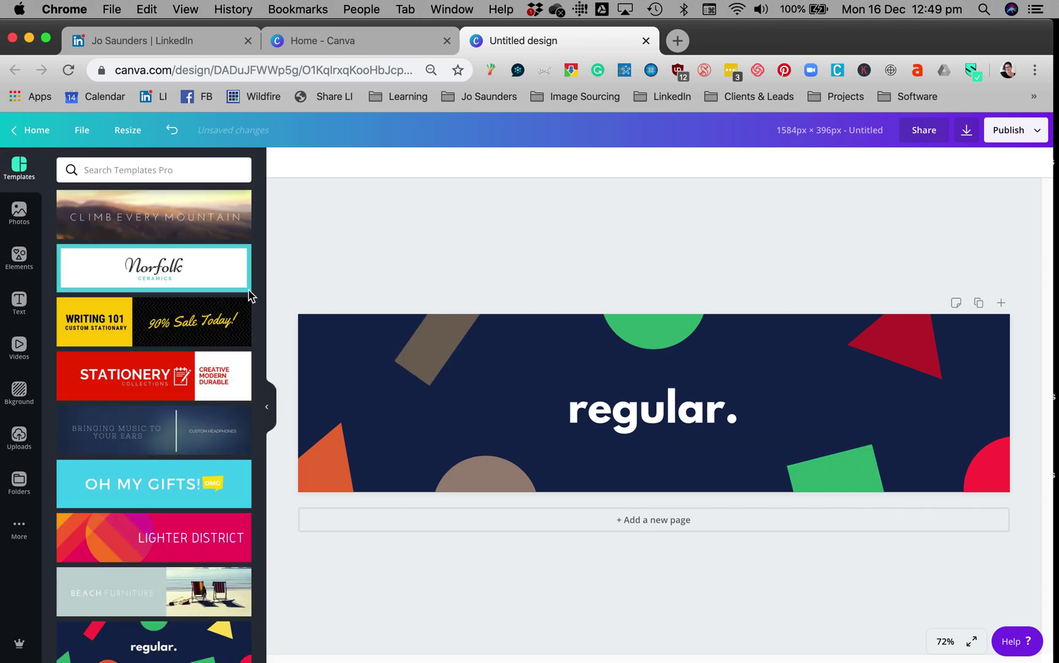
Step: Reapply the Writing 101 template and make its left block orange
click(151, 322)
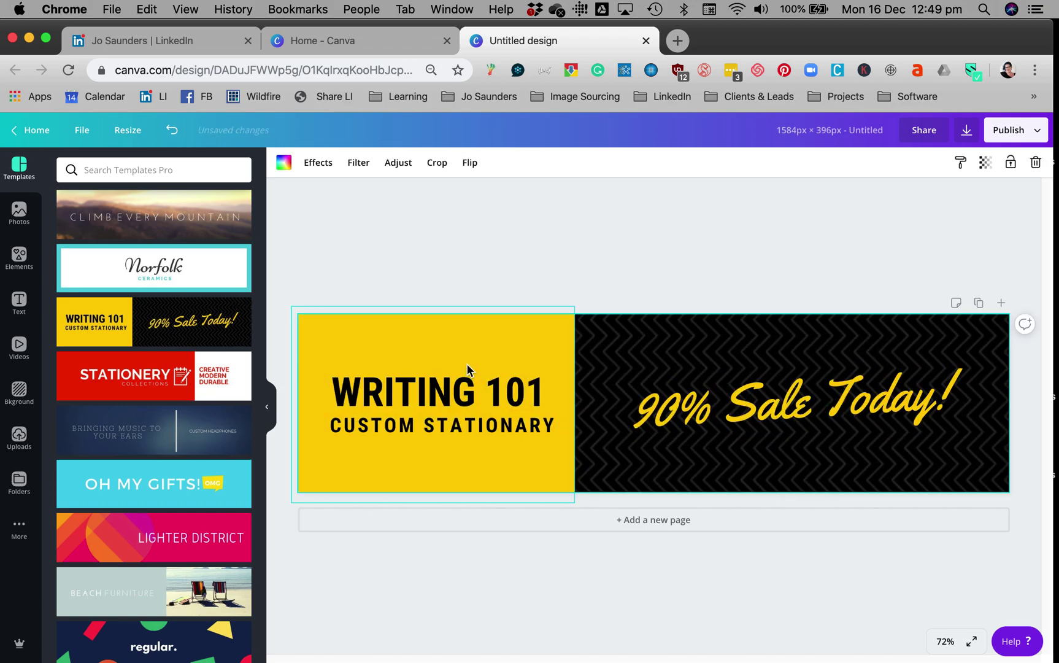
click(407, 356)
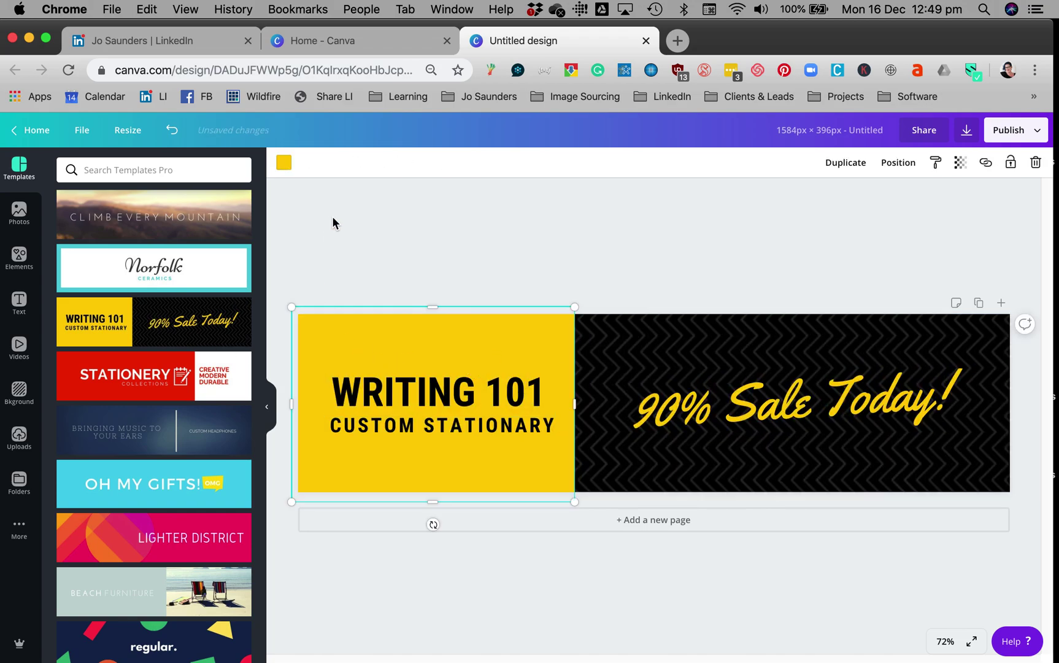
click(284, 163)
click(99, 303)
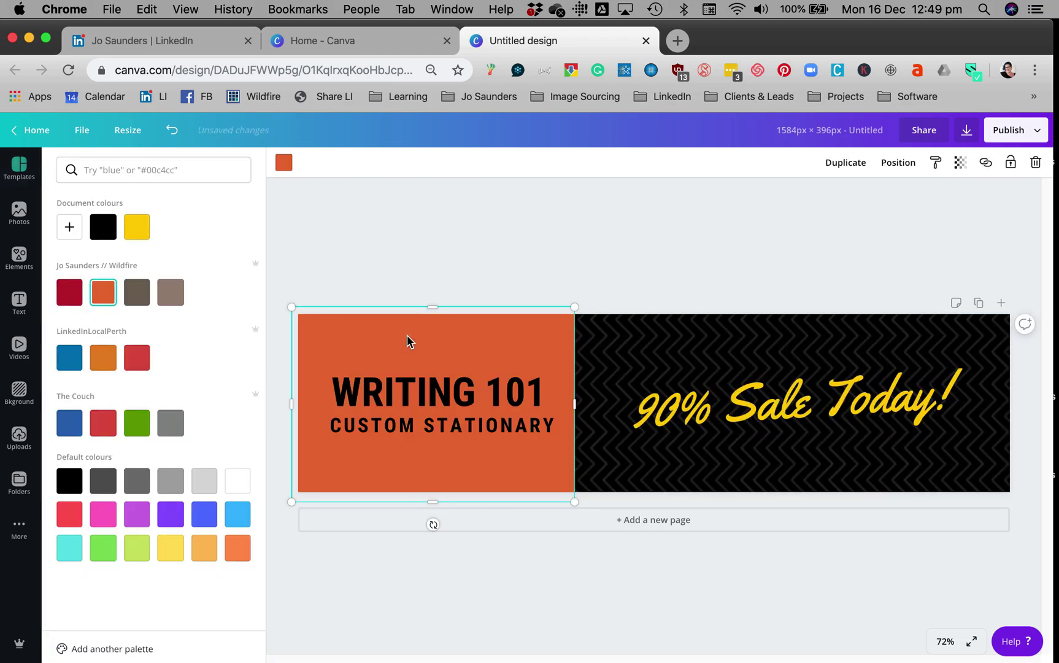
Step: Make the script text dark red and change it to 'LinkedIn Training'
click(680, 366)
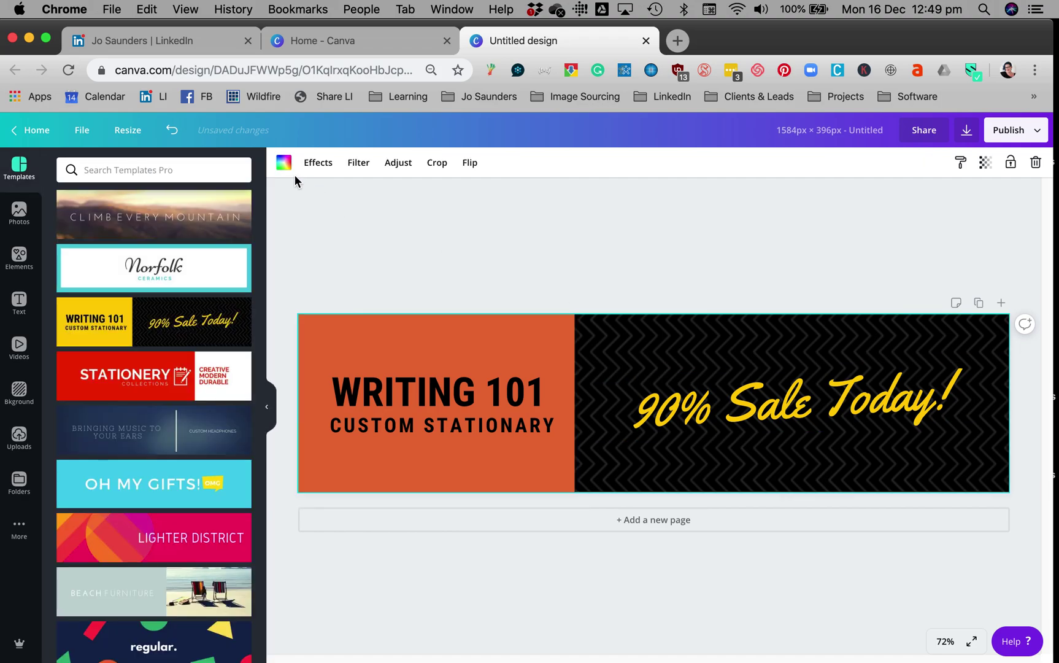
click(688, 393)
click(442, 163)
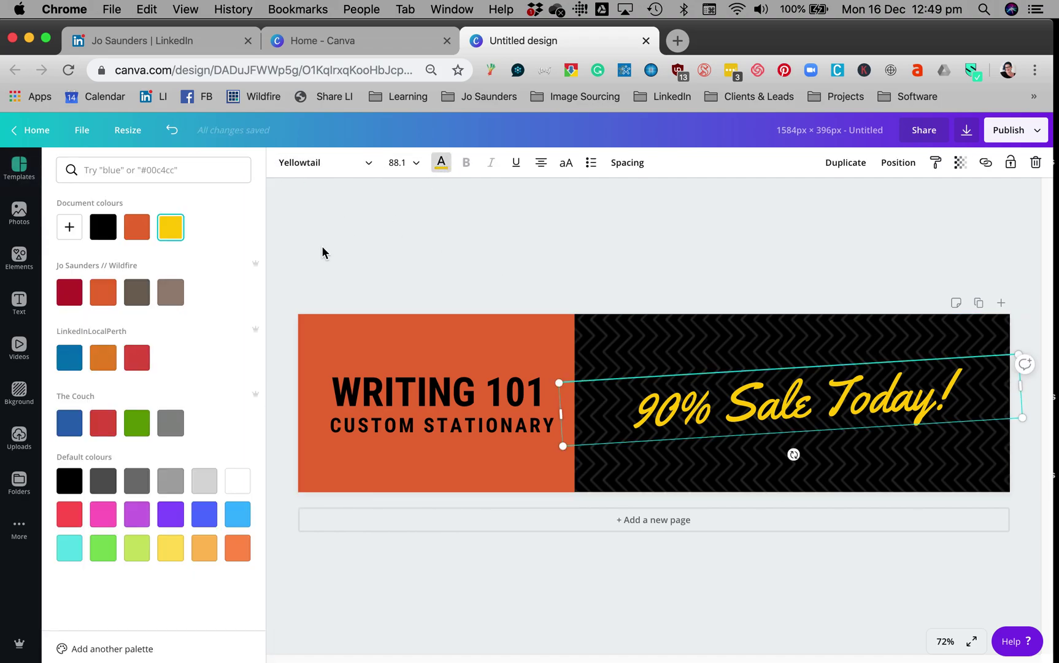
click(67, 294)
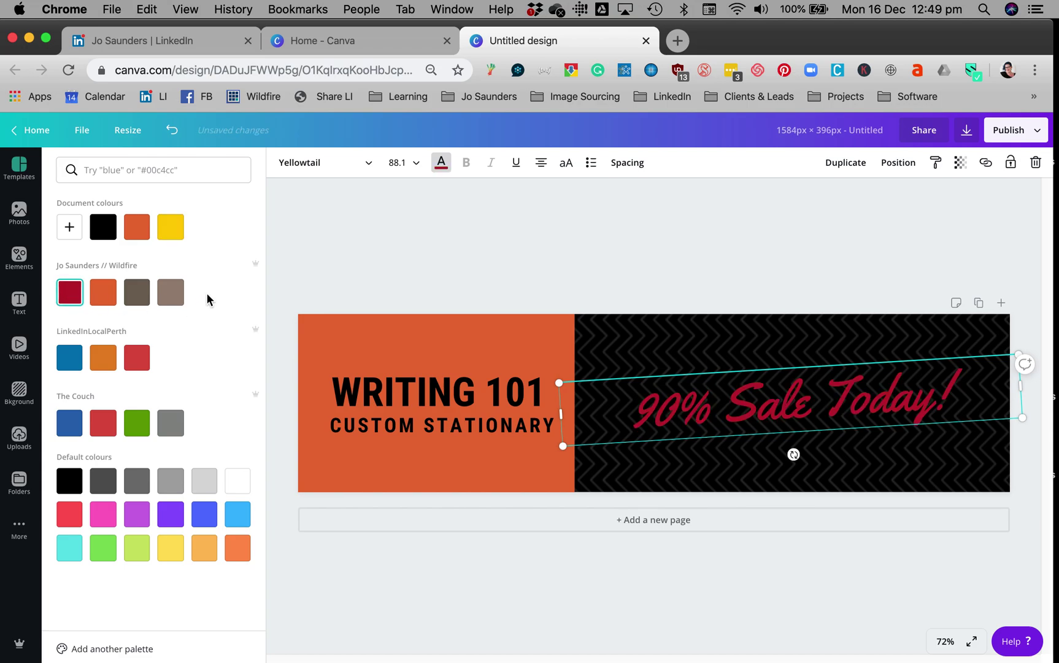
double_click(722, 409)
text(Linked)
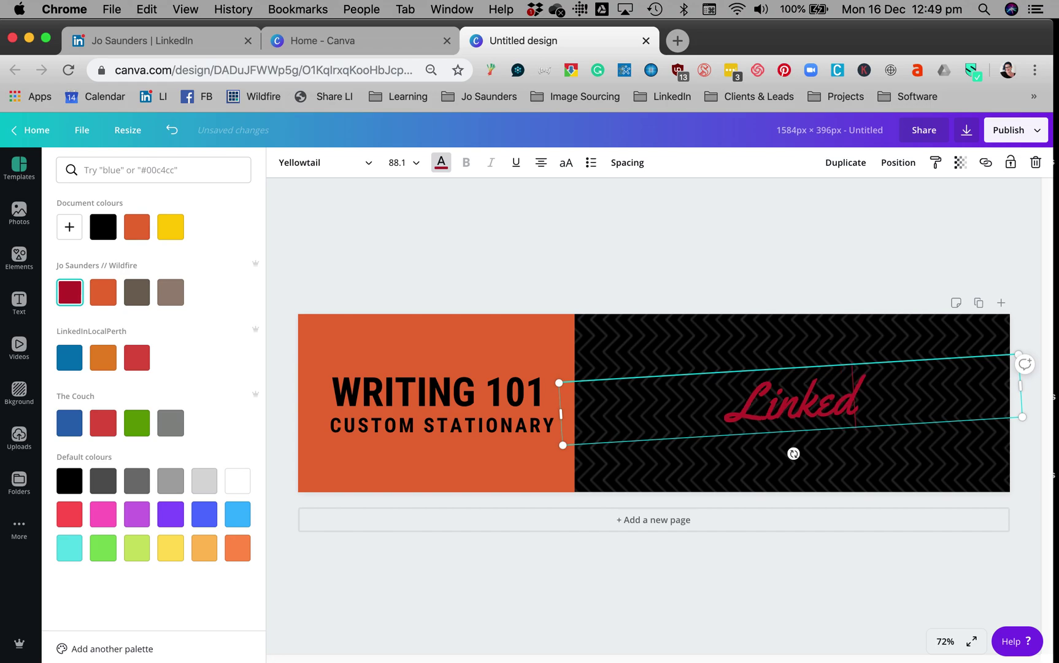
text(In Training)
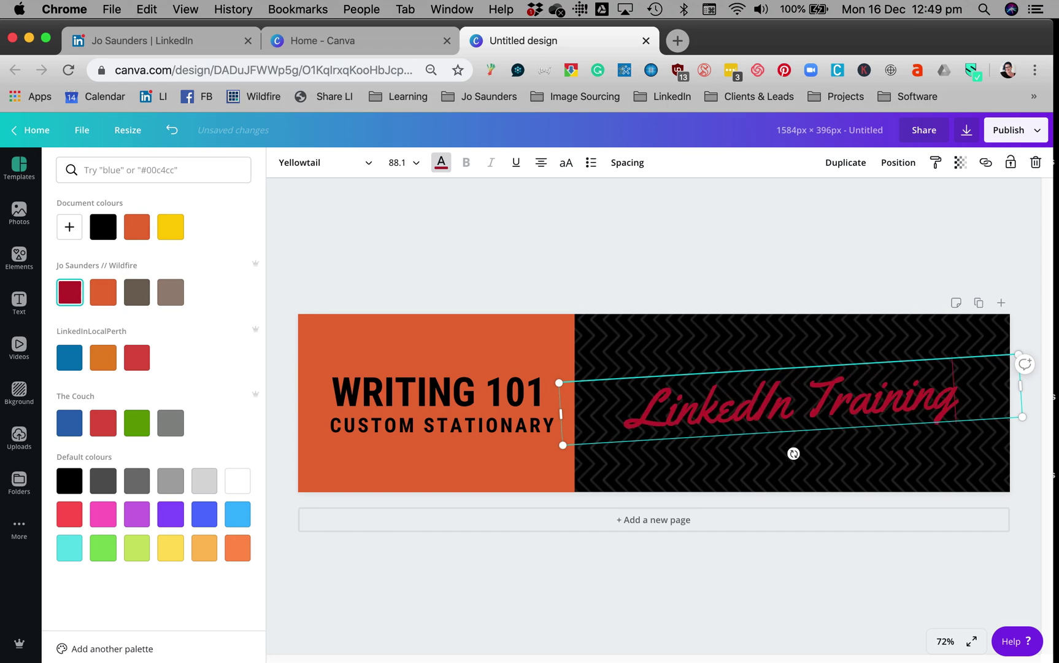
click(651, 237)
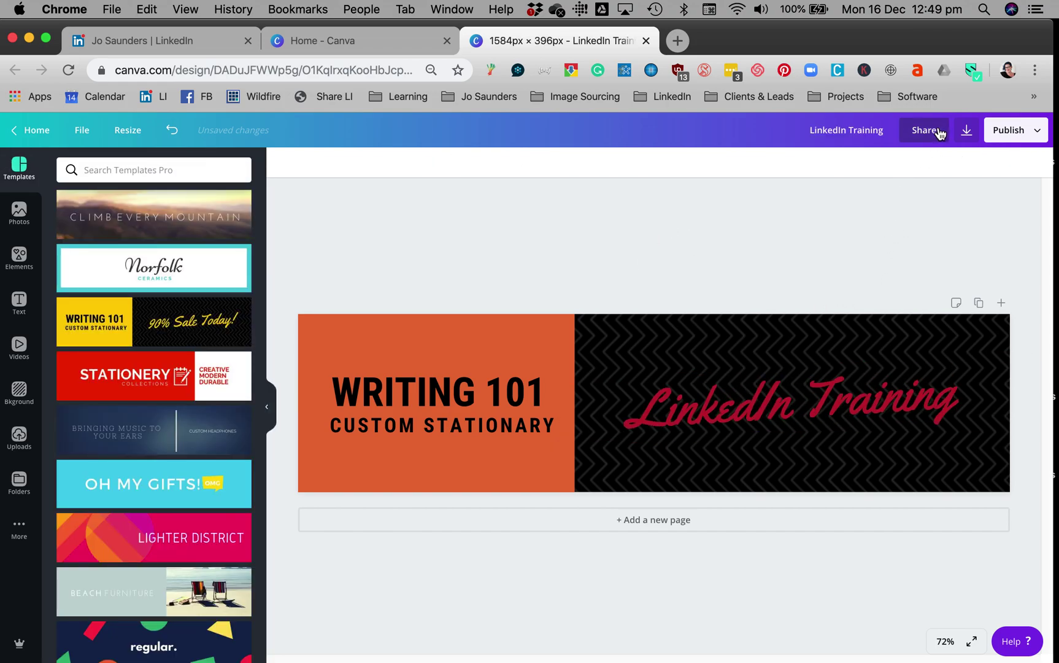
Step: Open and close the Download panel, then return to the Canva home page
click(967, 133)
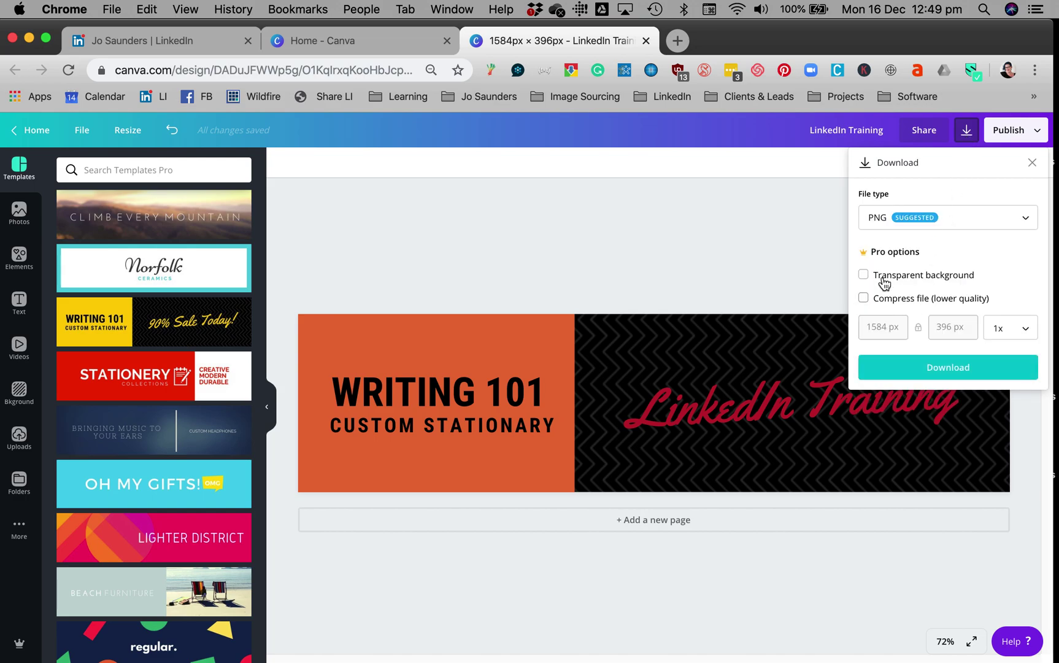
click(655, 234)
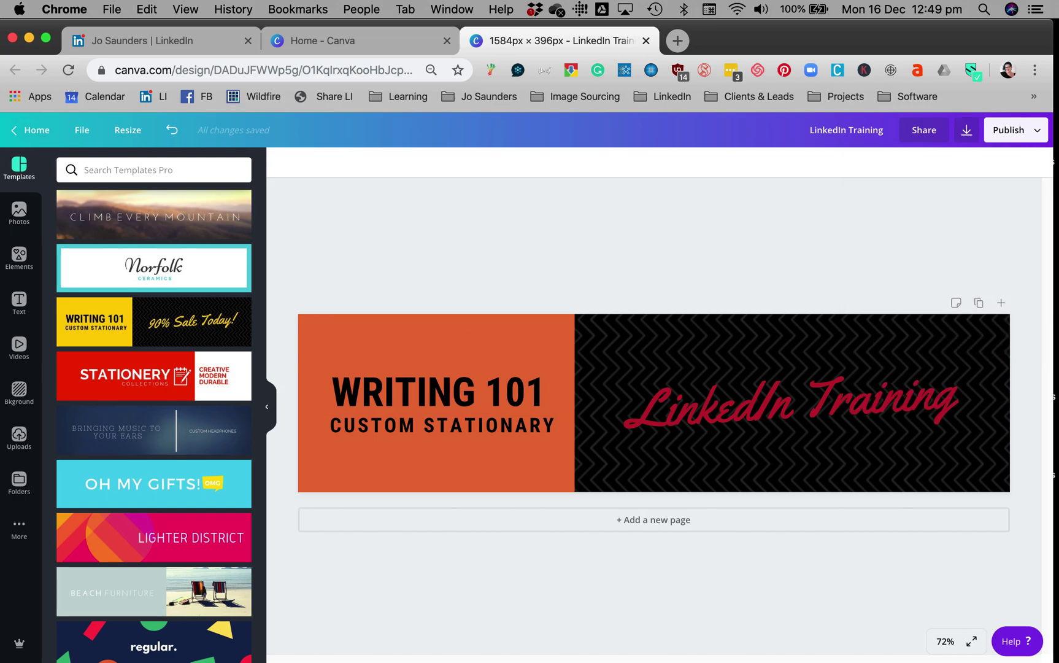
click(31, 142)
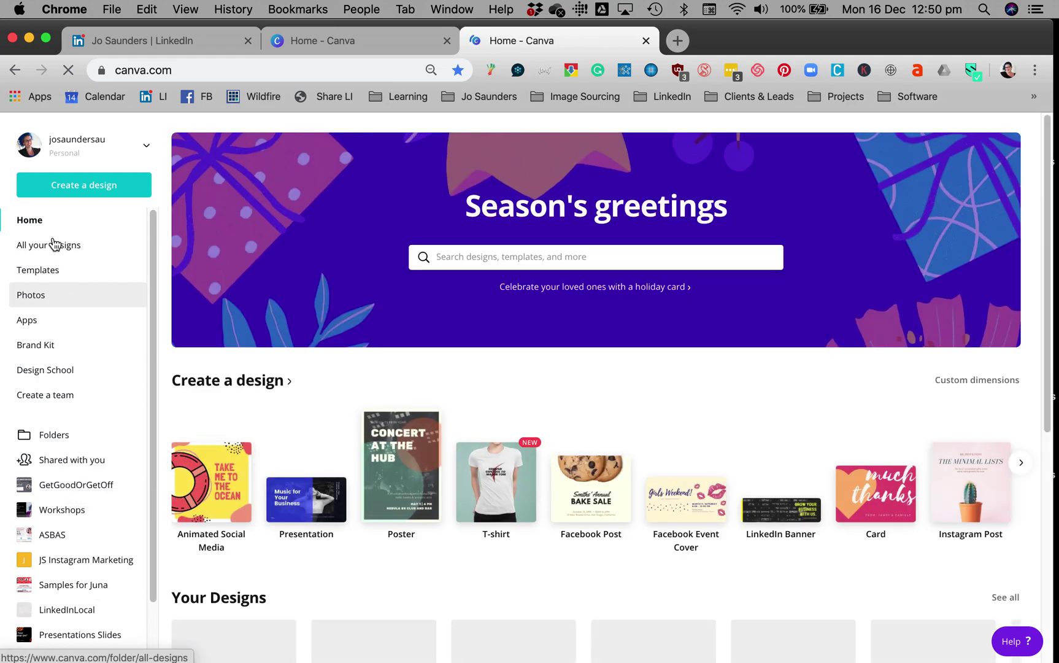
Step: Open the LinkedIn Profile Background design and inspect its crowd photos, banner bar and logos
click(54, 244)
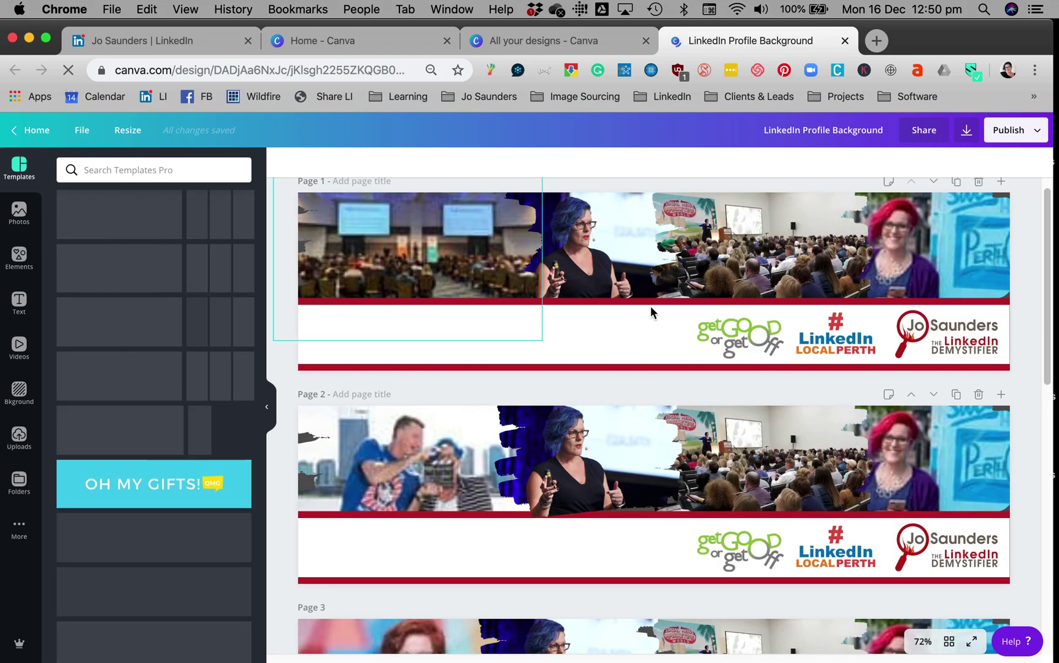
click(745, 249)
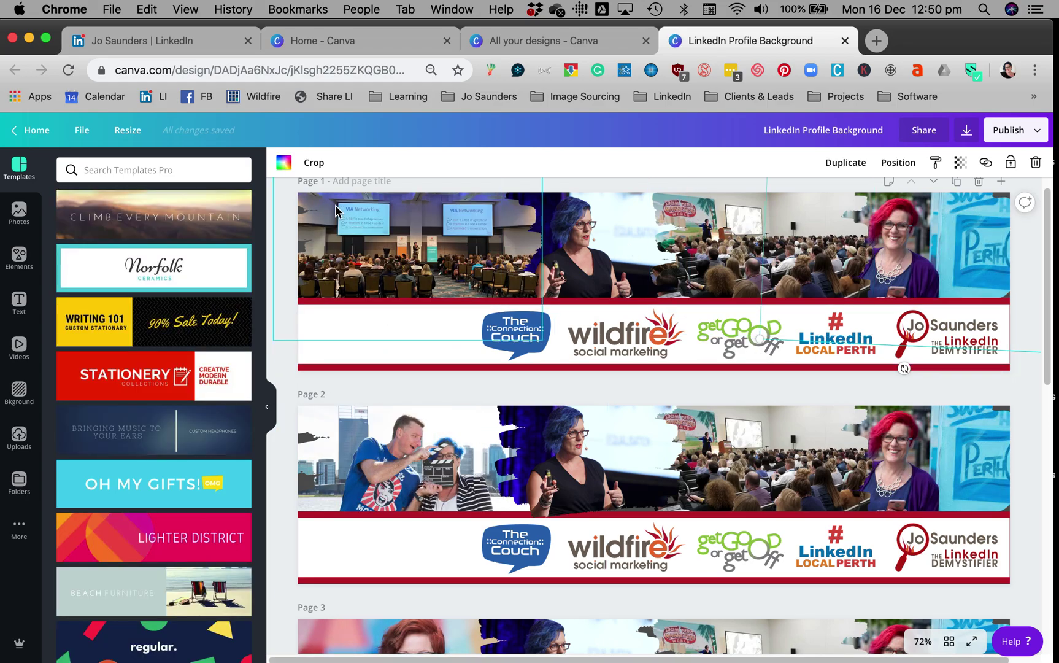
click(372, 335)
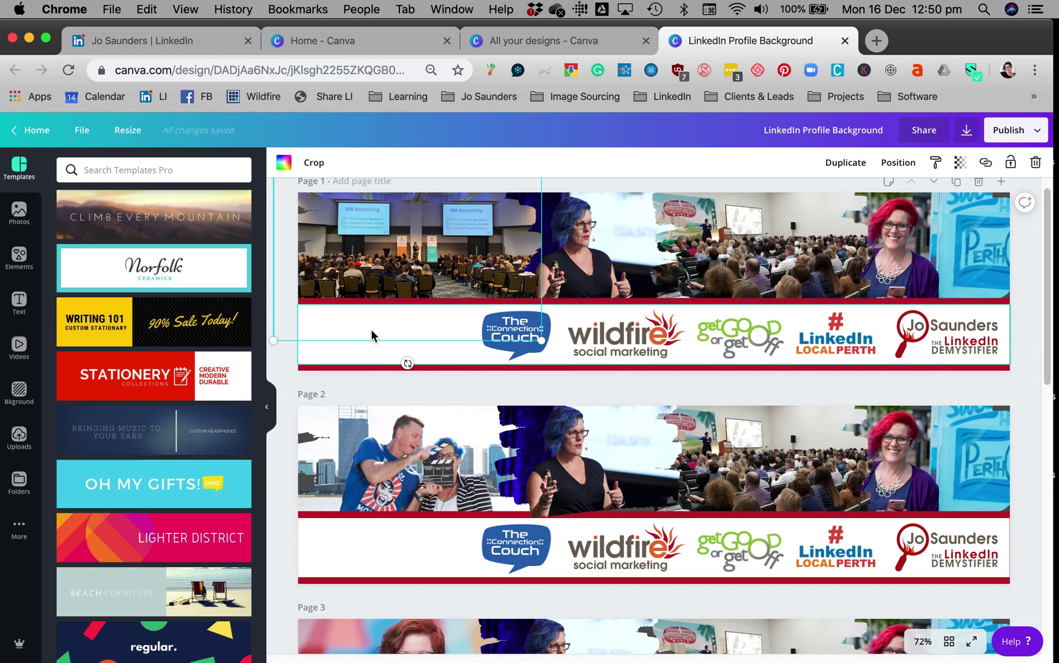
click(337, 308)
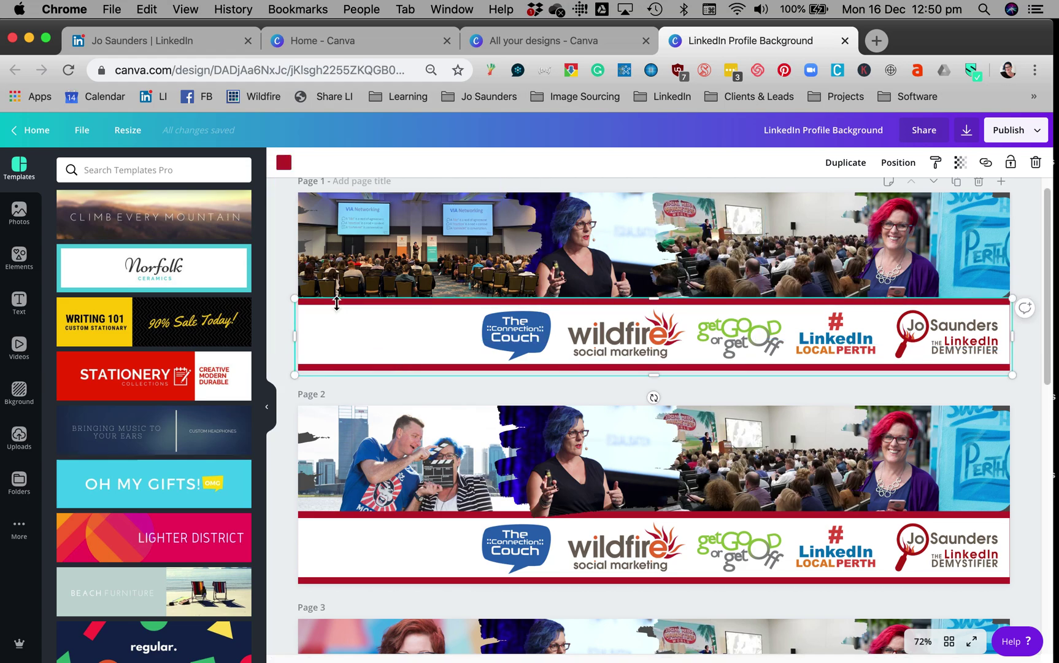
click(357, 348)
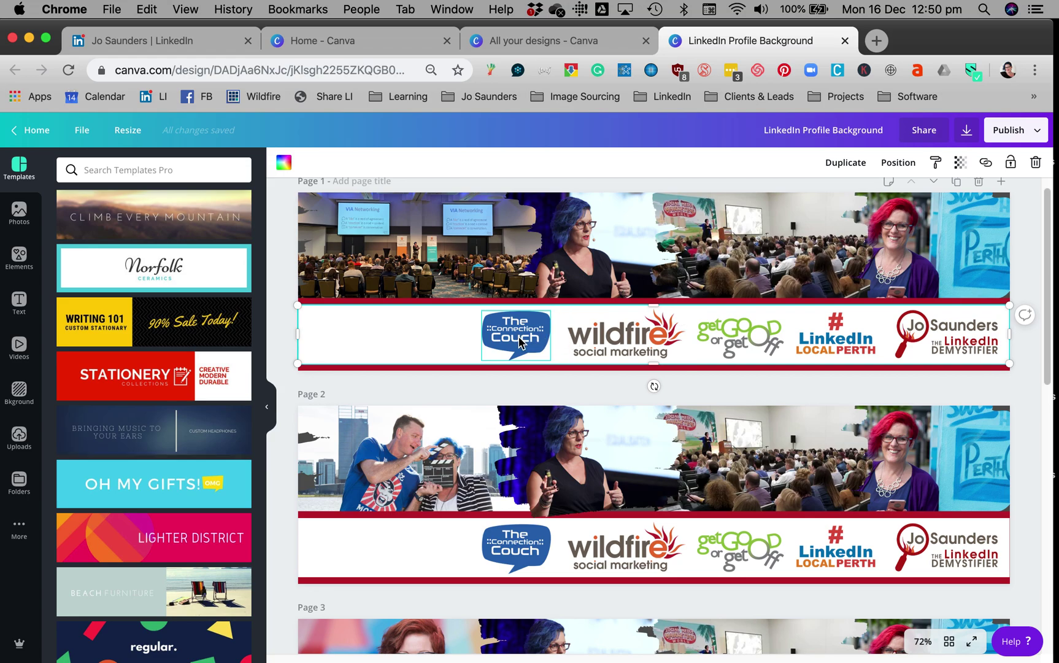
click(580, 348)
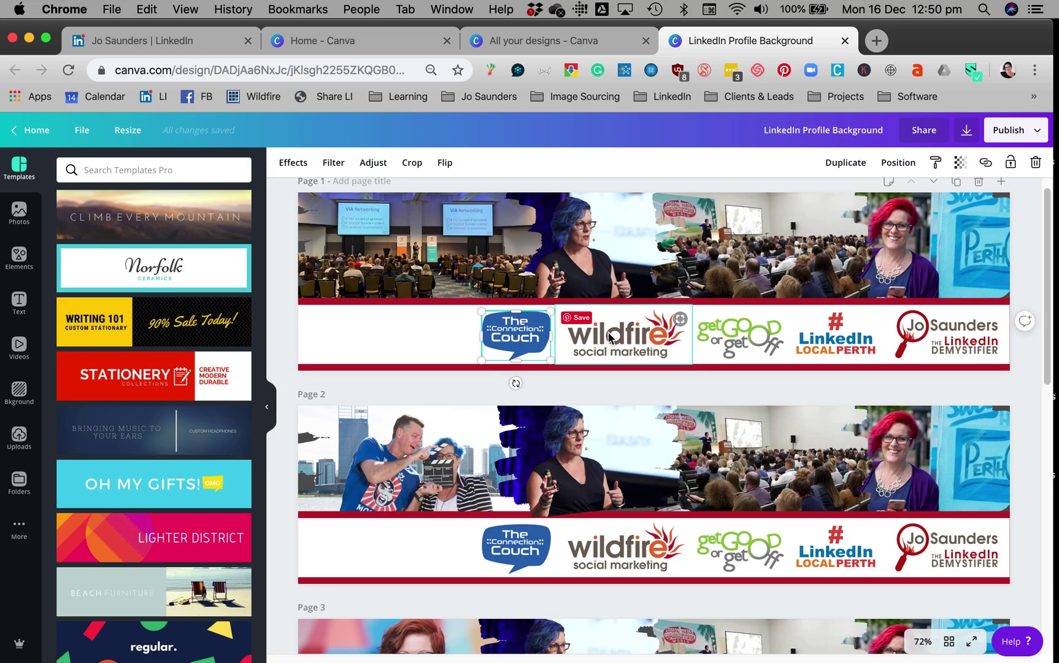
click(849, 336)
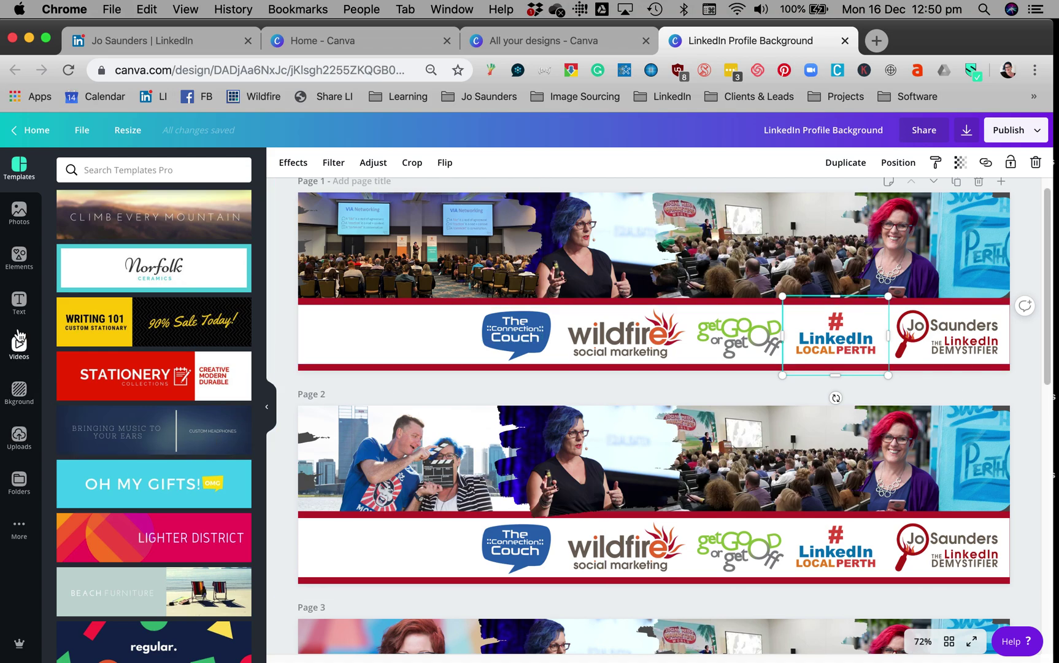
click(20, 439)
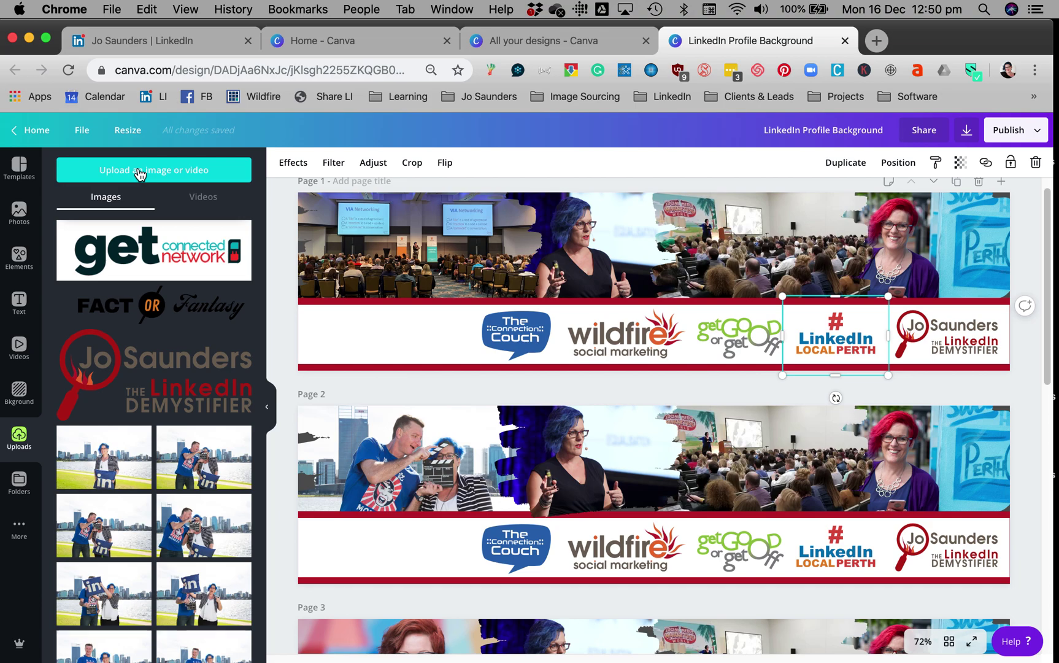
Step: Place a resized Jo Saunders logo in page 1's white strip, then delete it
click(149, 373)
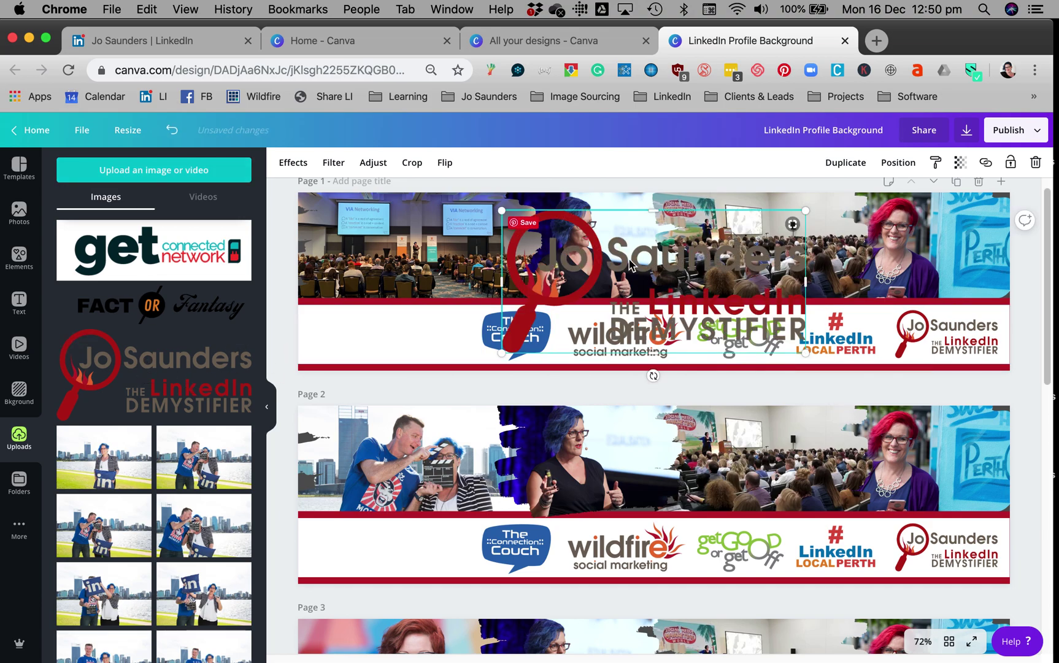
drag(629, 264, 401, 334)
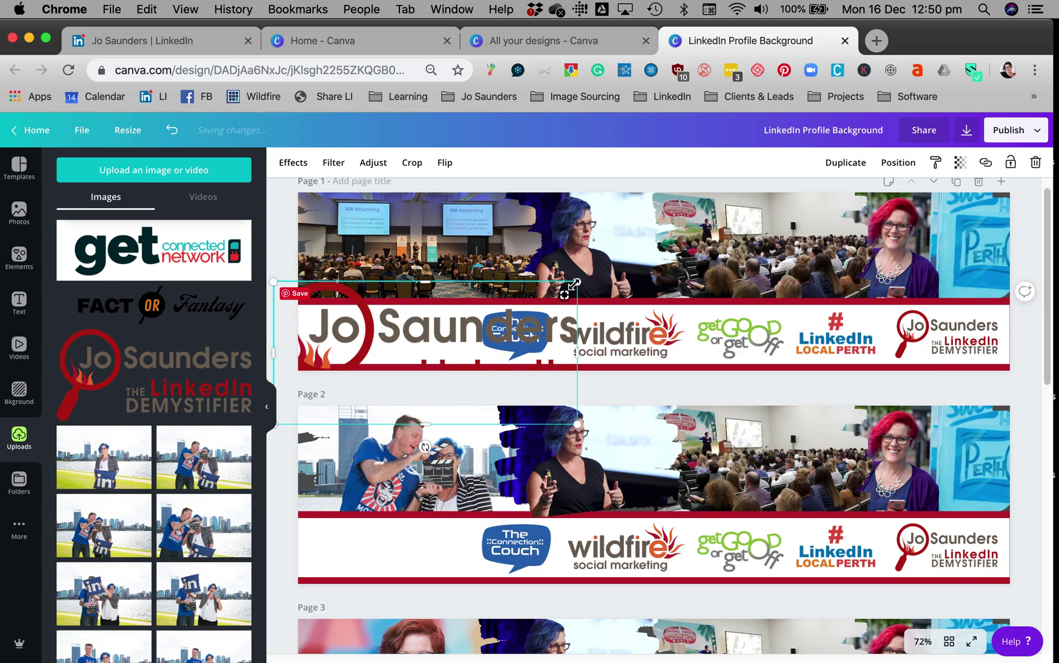
drag(575, 284, 401, 365)
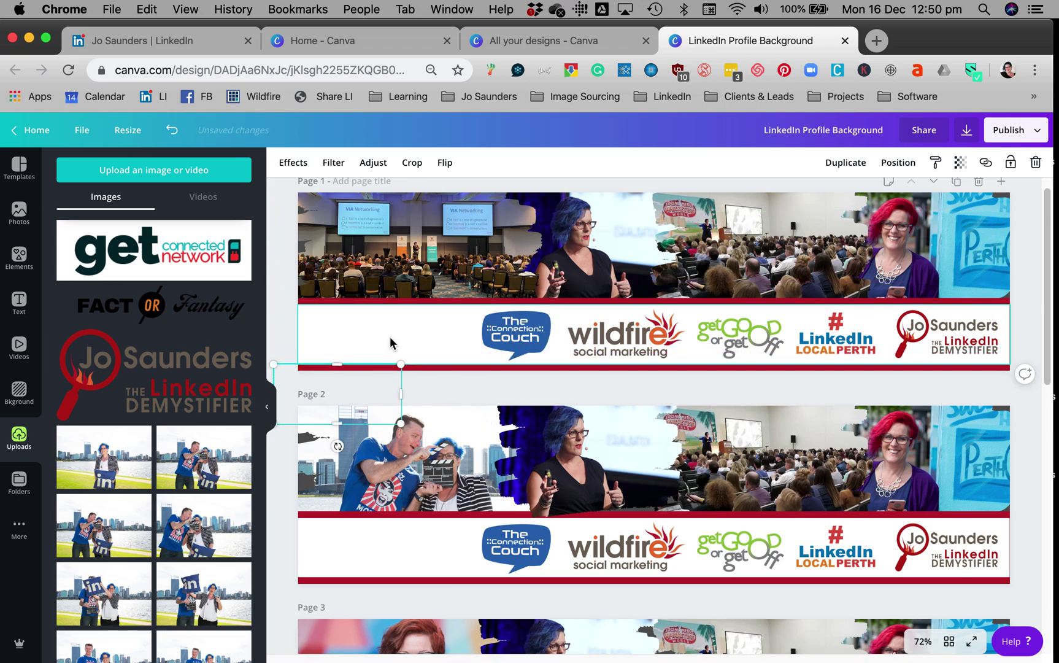
drag(287, 381, 339, 320)
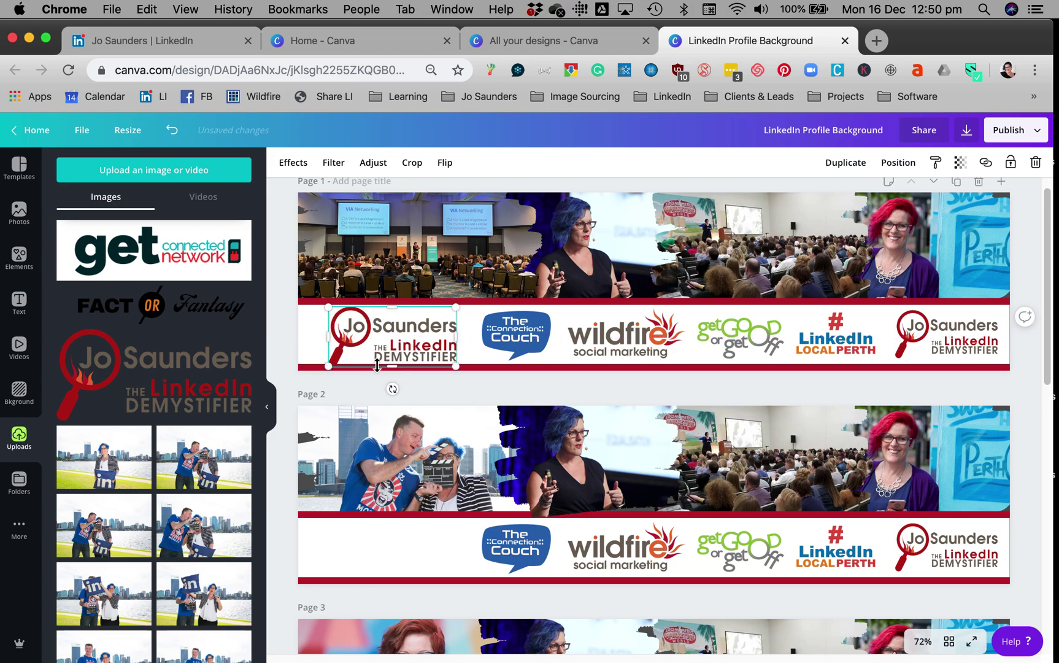
key(Delete)
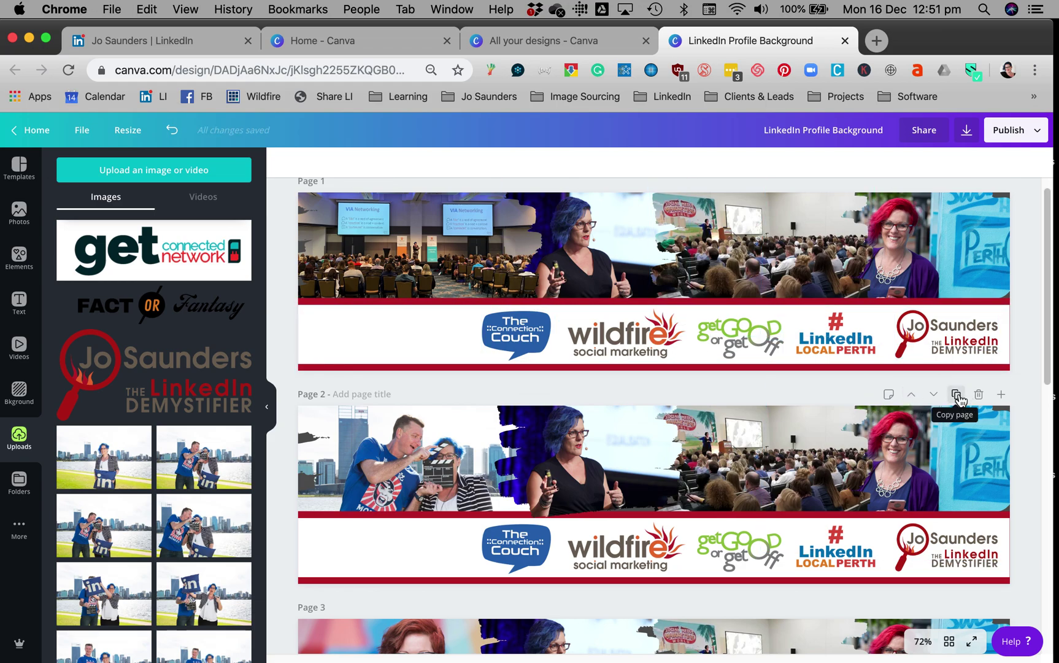
scroll(831, 403, down, 2)
scroll(831, 404, down, 8)
scroll(832, 403, down, 2)
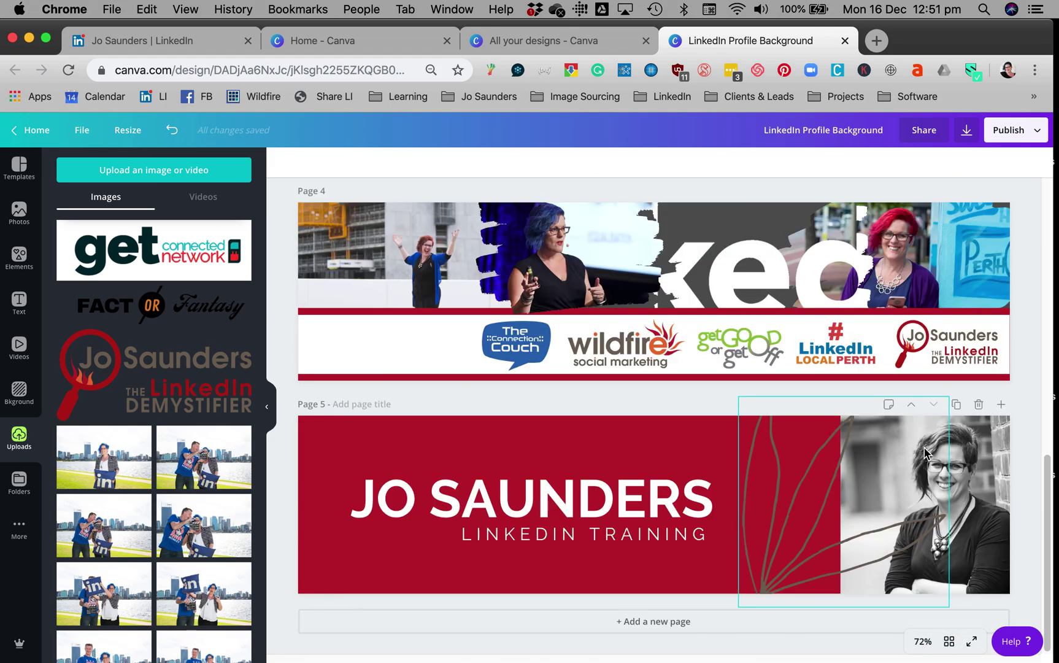
Step: Duplicate page 5 as page 6, try an outdoor photo over the portrait, then delete it
click(955, 404)
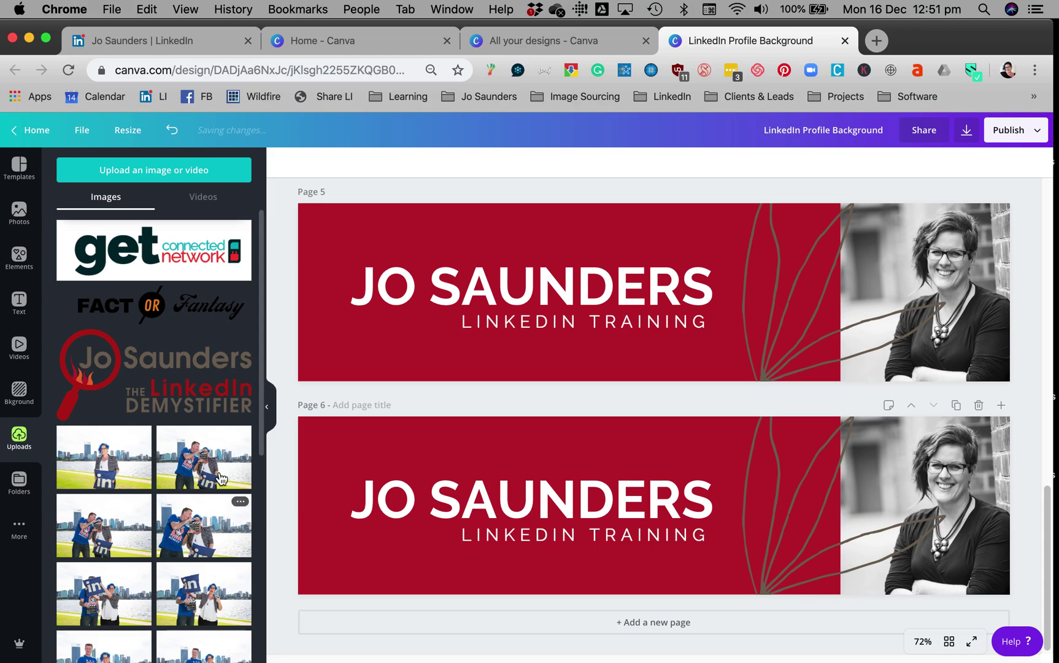
mouse_move(189, 466)
mouse_down()
mouse_move(851, 466)
mouse_move(867, 454)
mouse_move(596, 464)
mouse_up()
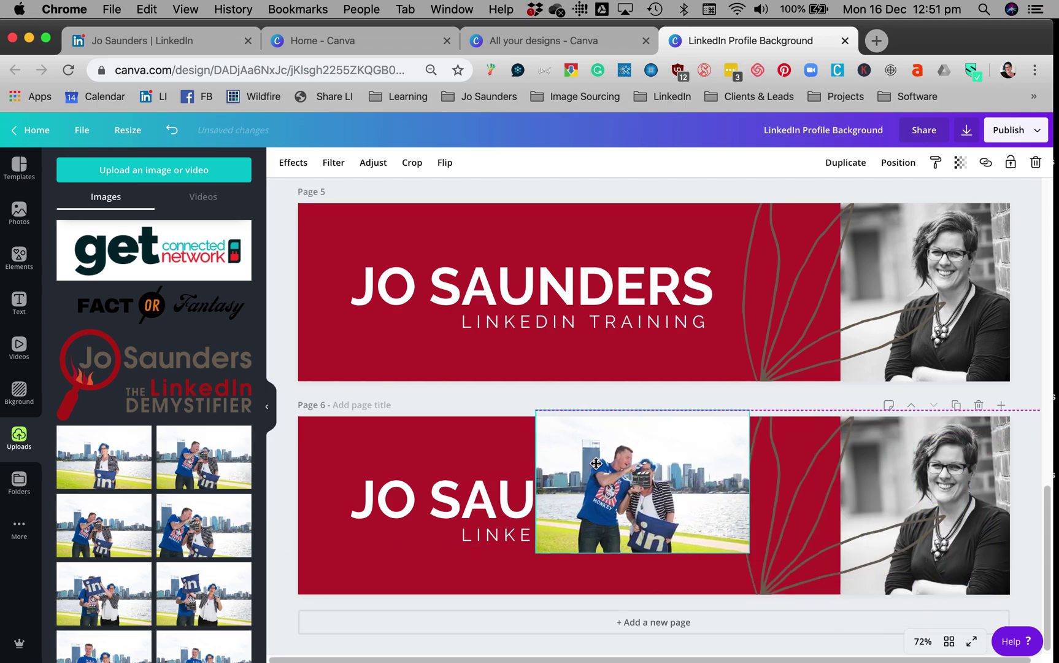
drag(596, 464, 879, 476)
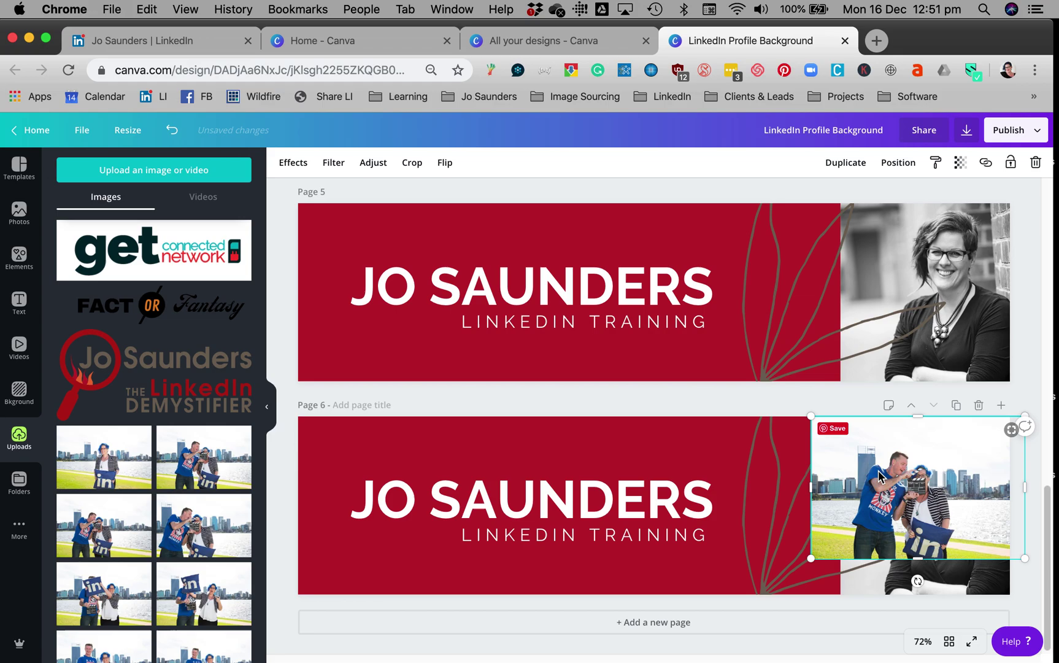
key(Delete)
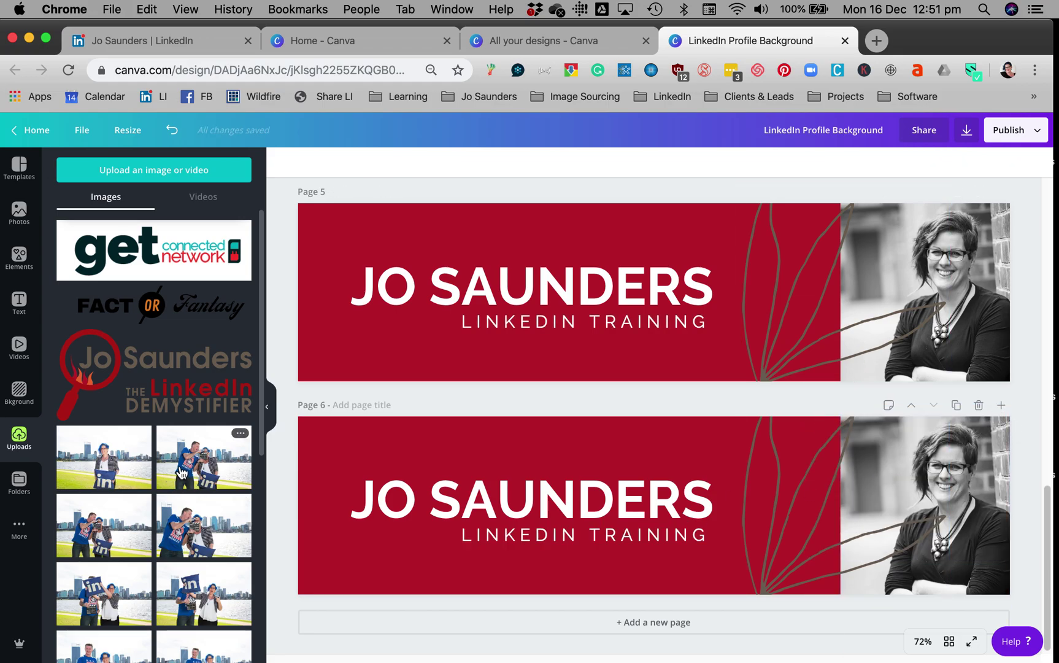
Step: Add the Jo Saunders Demystifier logo to page 6 and make the background white
click(149, 398)
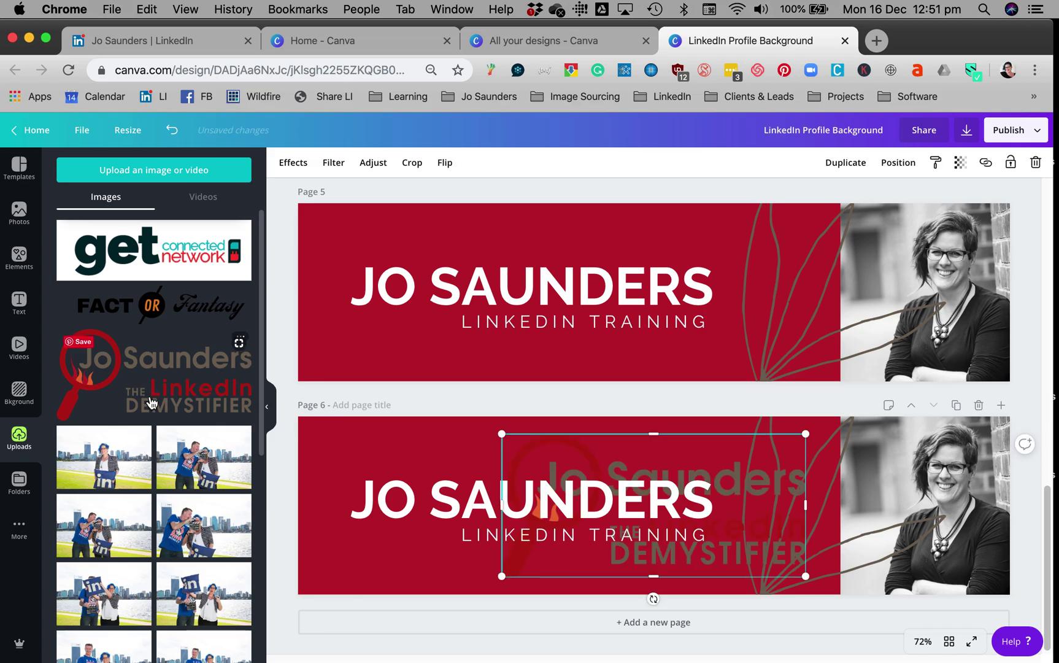
click(407, 450)
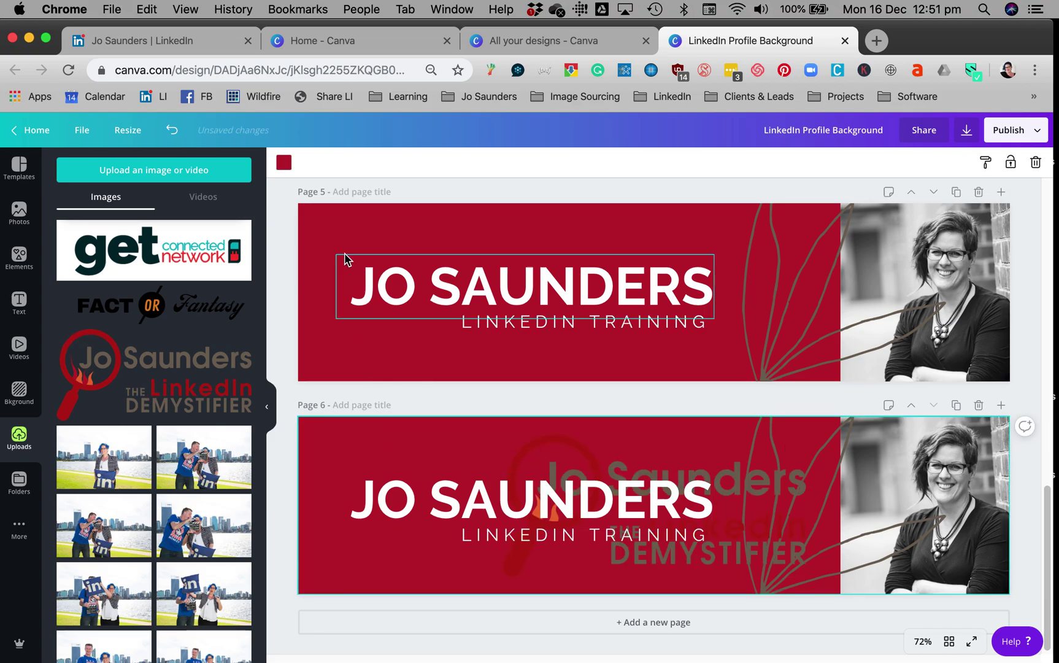
click(284, 163)
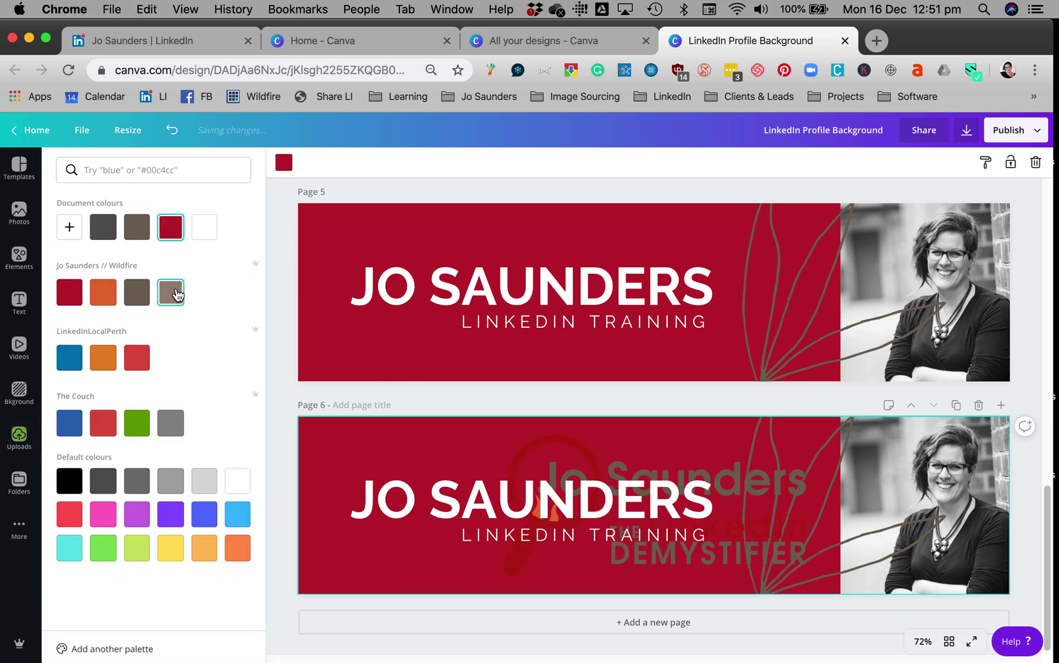
click(170, 291)
click(204, 227)
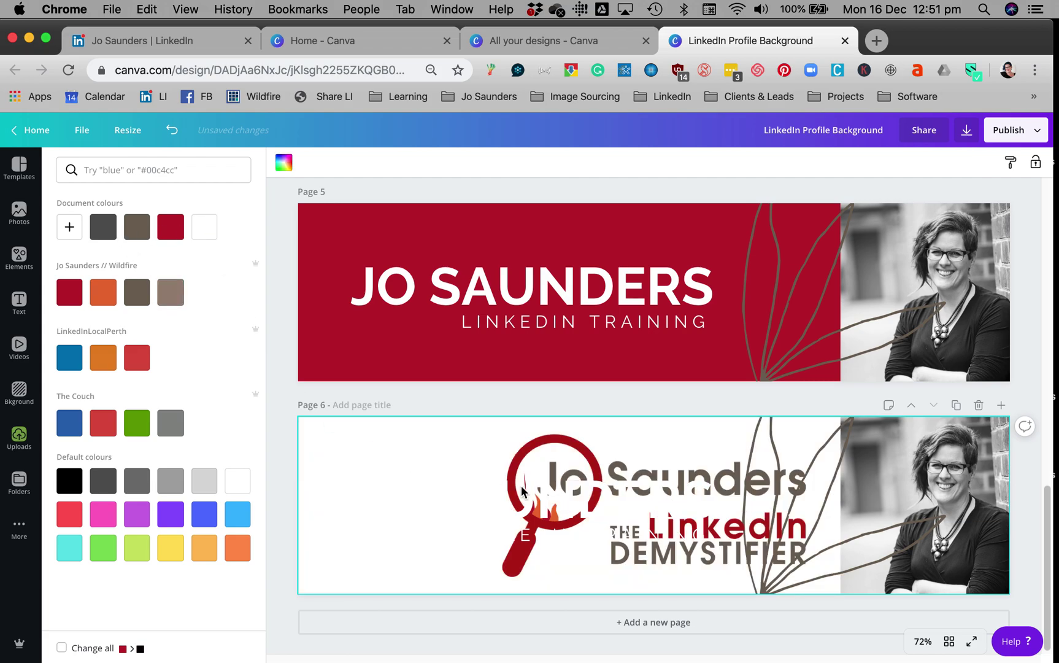
Step: Move the name text and logo beside the portrait, and delete the brown line graphic
click(579, 497)
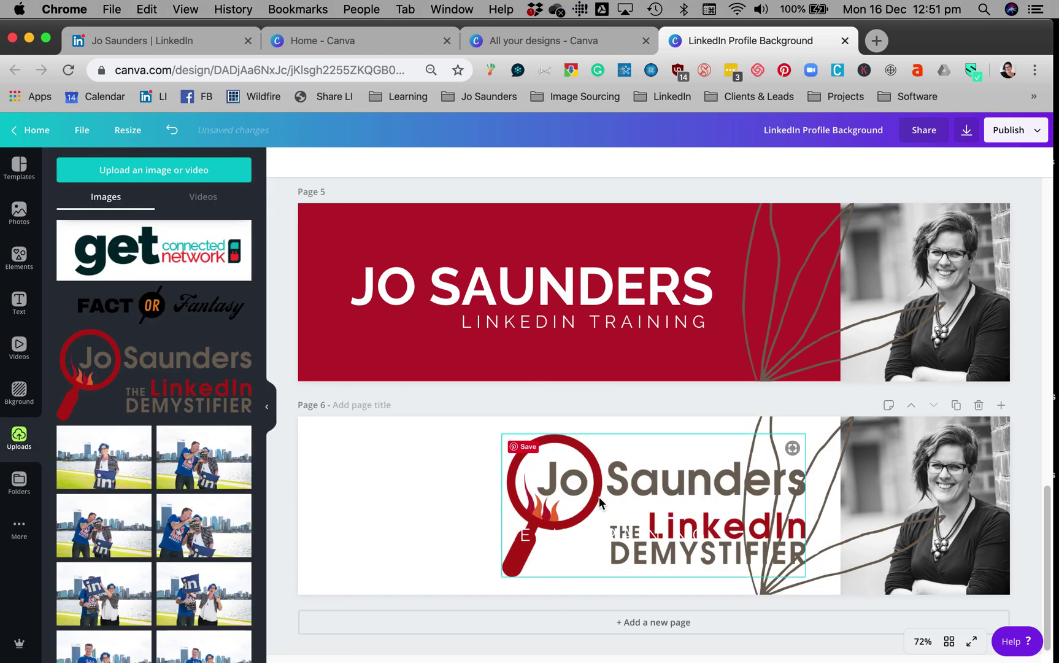
drag(601, 499, 623, 543)
click(628, 504)
mouse_move(648, 504)
mouse_down()
mouse_move(520, 509)
mouse_move(599, 509)
mouse_up()
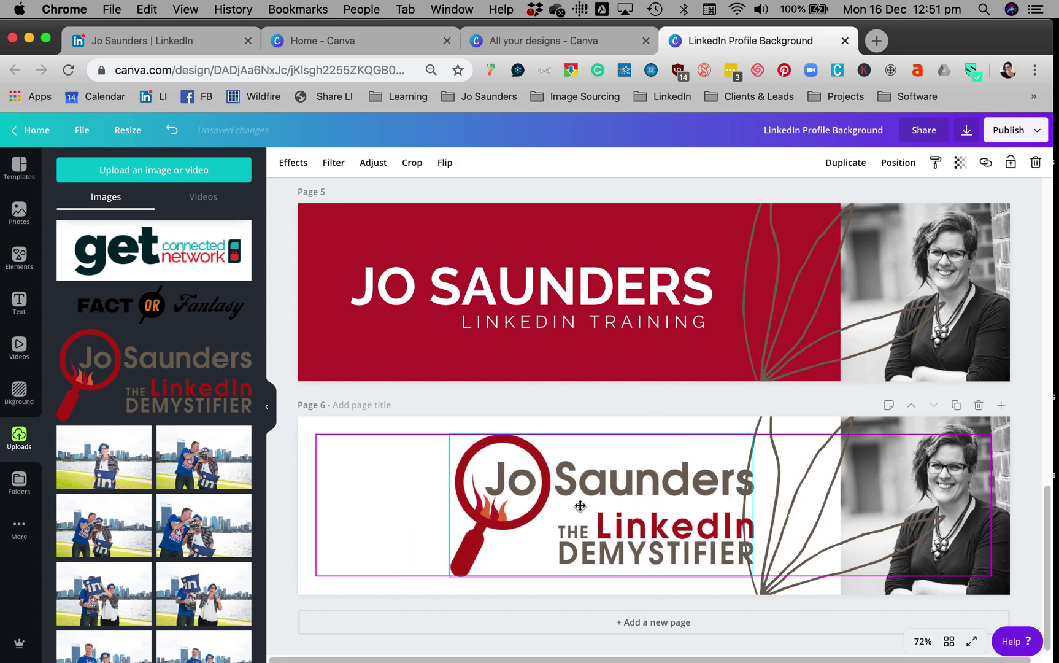
click(816, 519)
key(Delete)
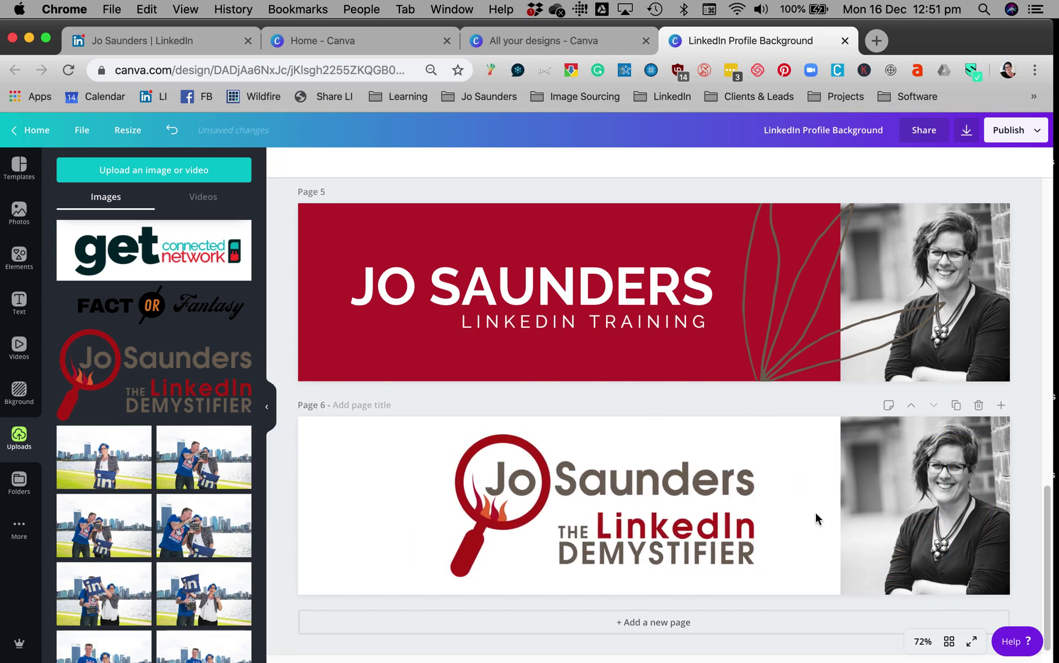
drag(632, 514, 698, 515)
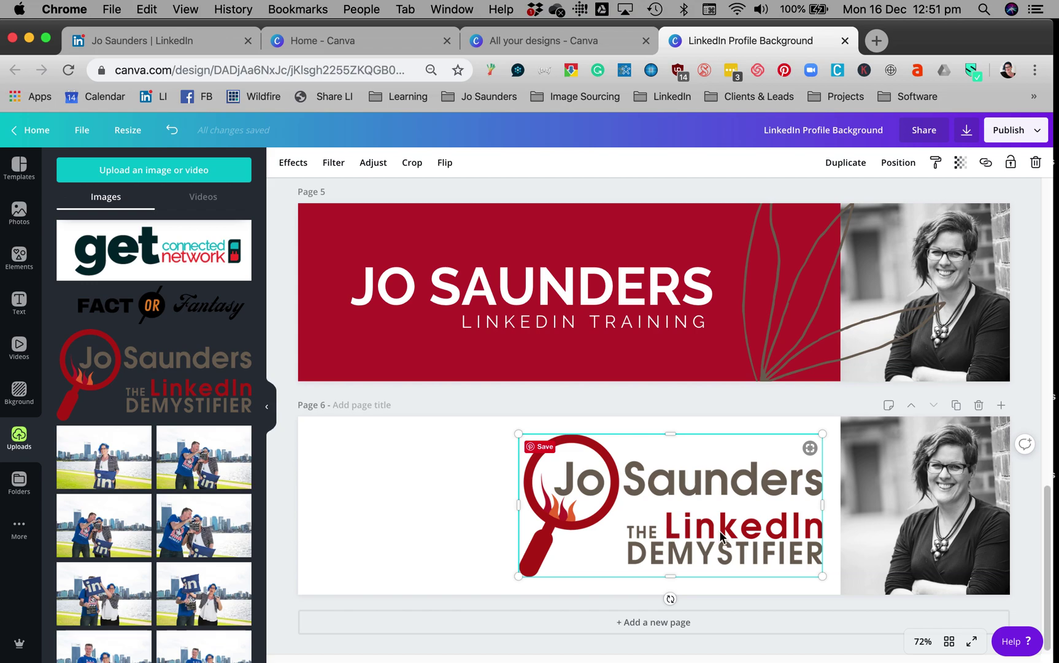
Step: Download only Page 6 as a PNG, saving it as LinkedIn Profile Background (3)
click(966, 133)
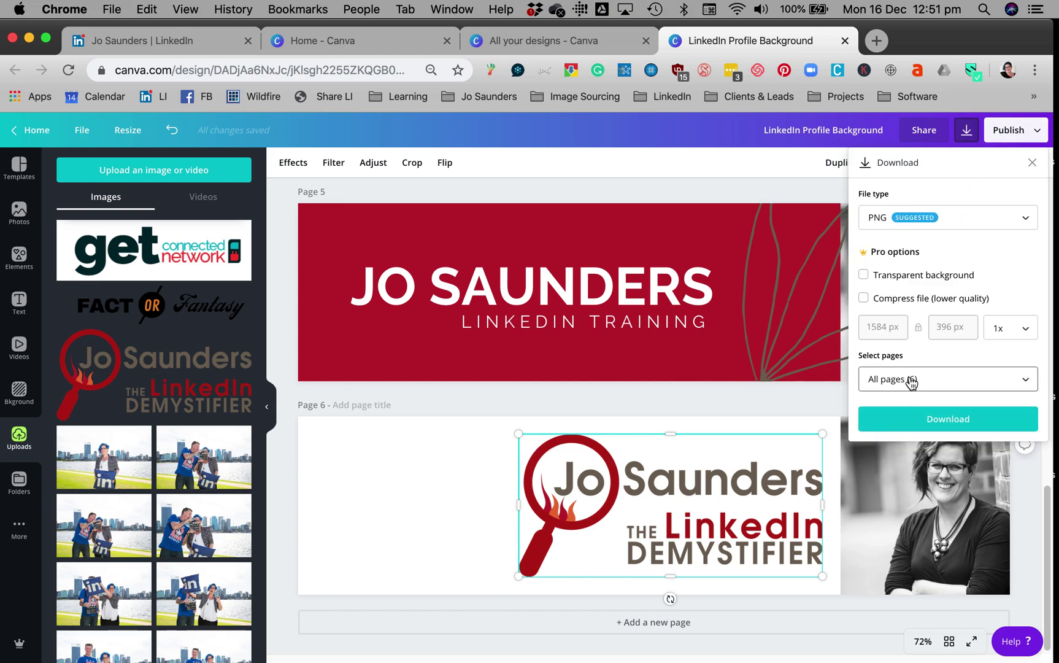
click(915, 383)
scroll(934, 512, down, 3)
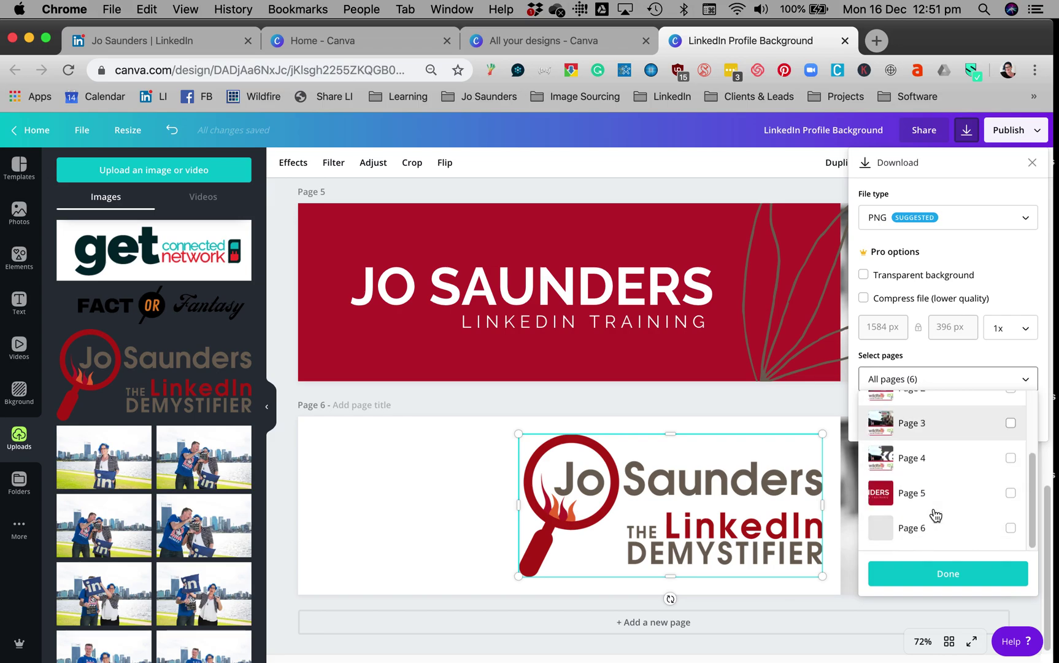
click(970, 531)
click(955, 577)
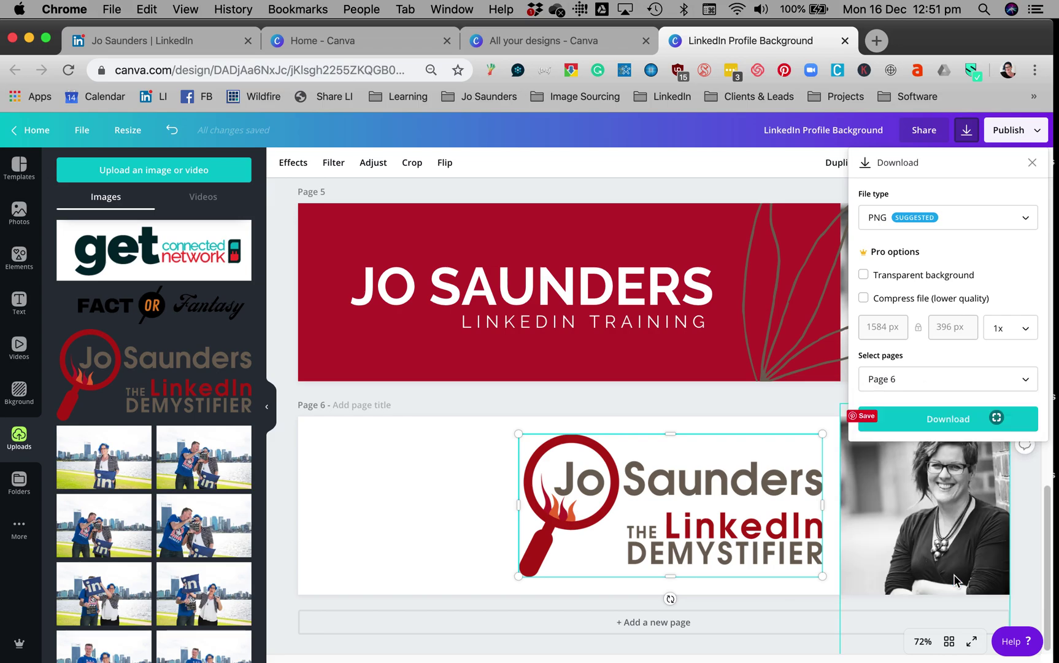
click(949, 417)
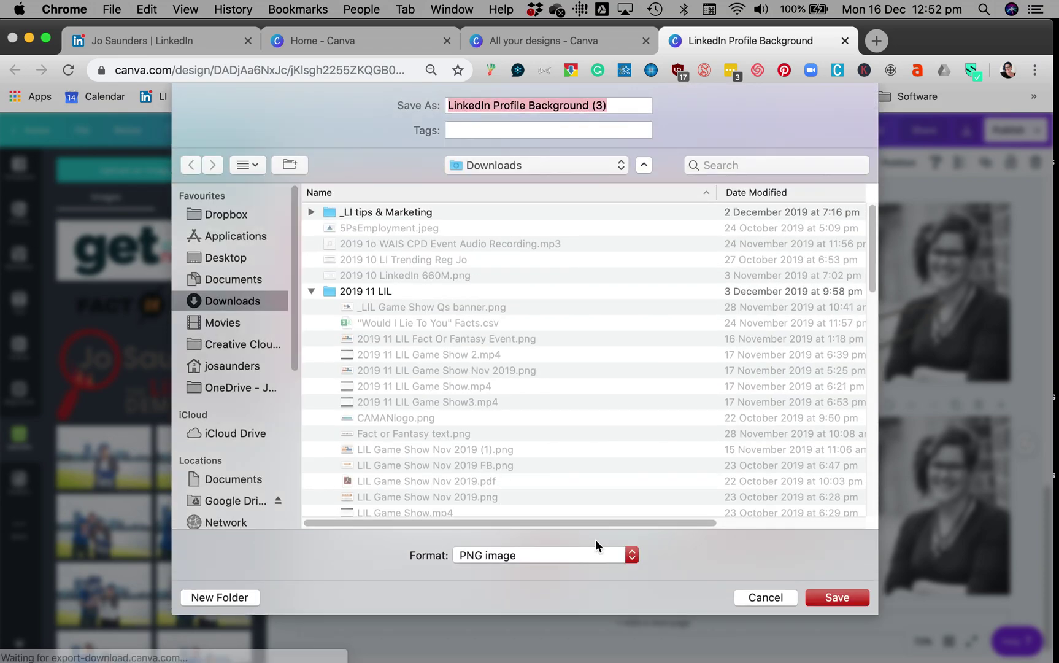
click(837, 598)
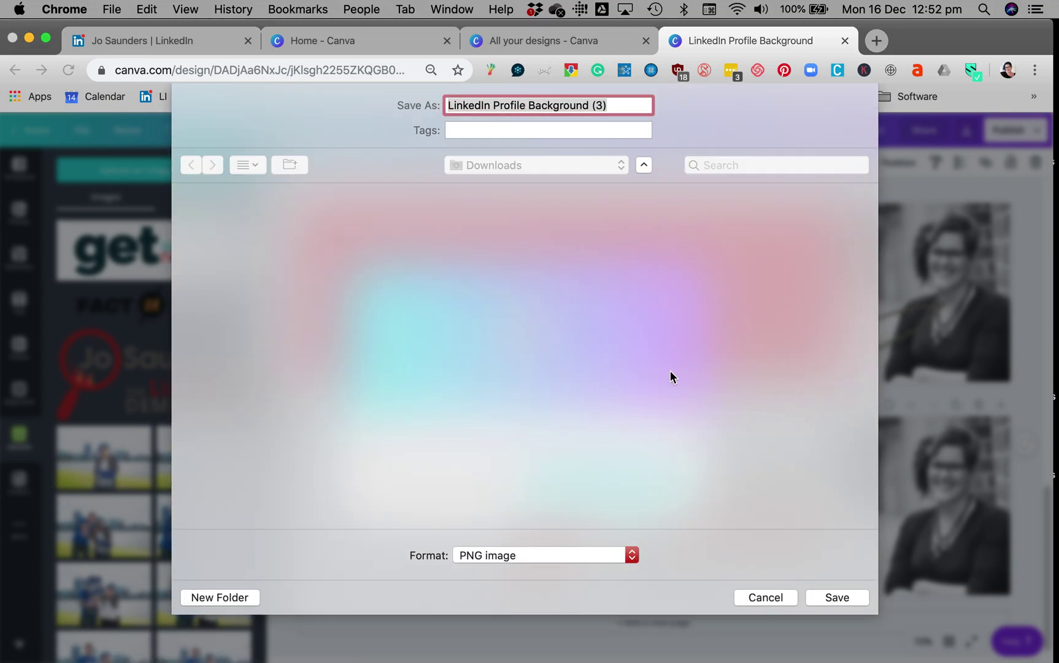
click(113, 43)
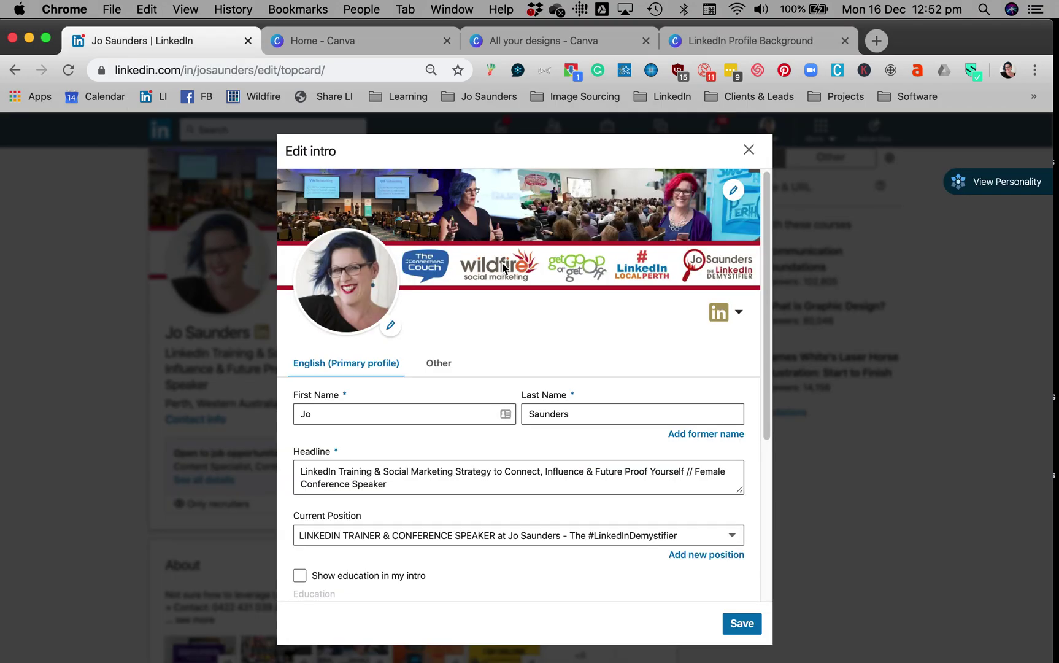
mouse_move(732, 191)
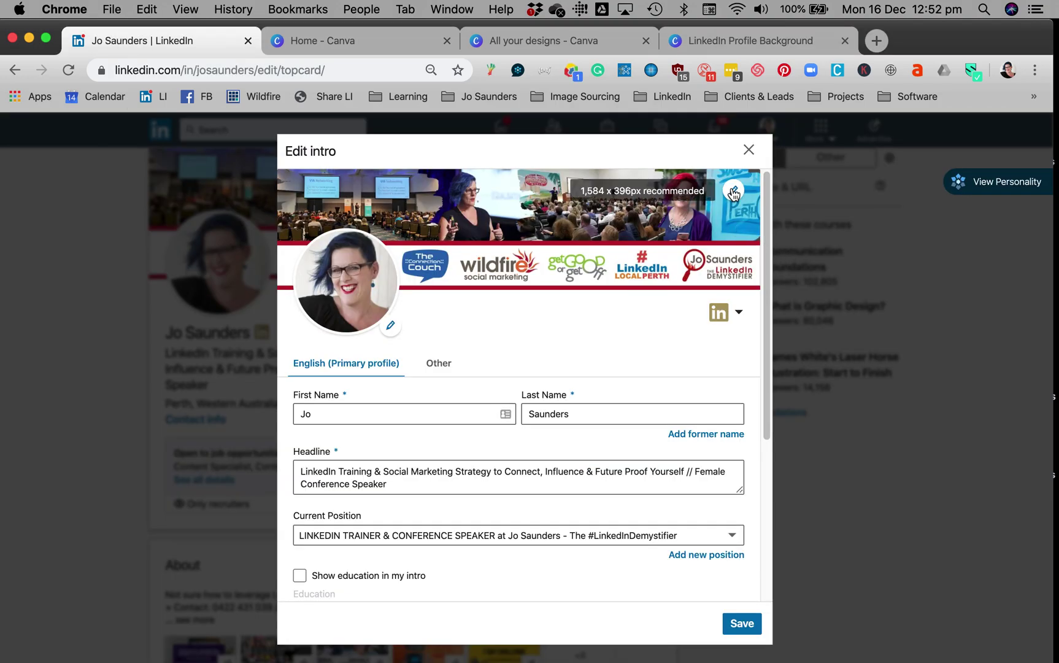
Step: Replace the LinkedIn background photo with LinkedIn Profile Background (3).png, then apply and save
click(733, 192)
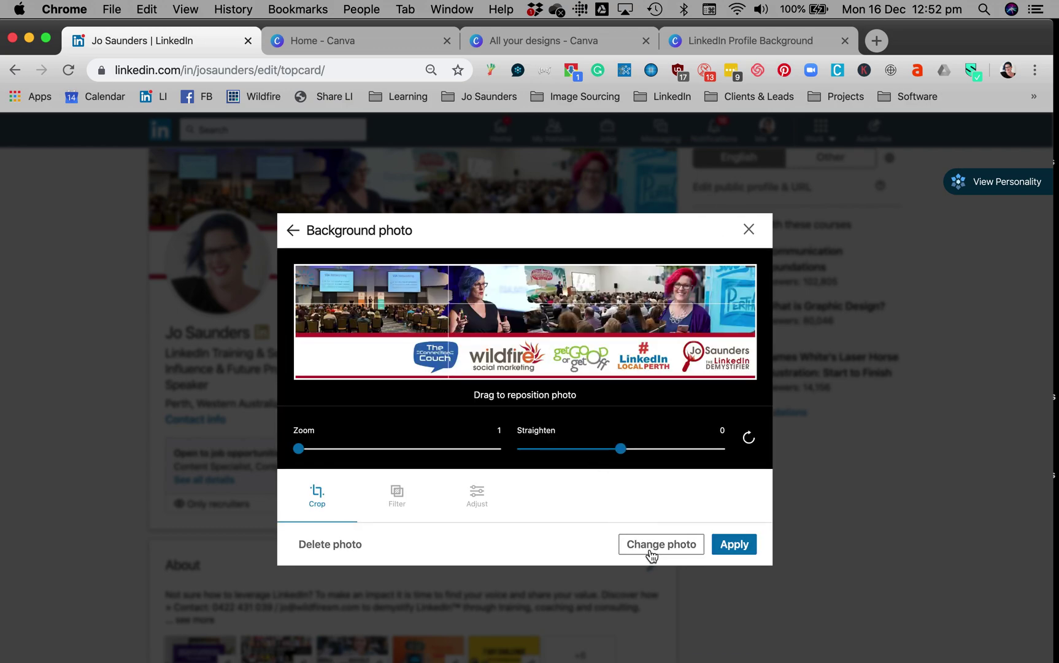
click(654, 550)
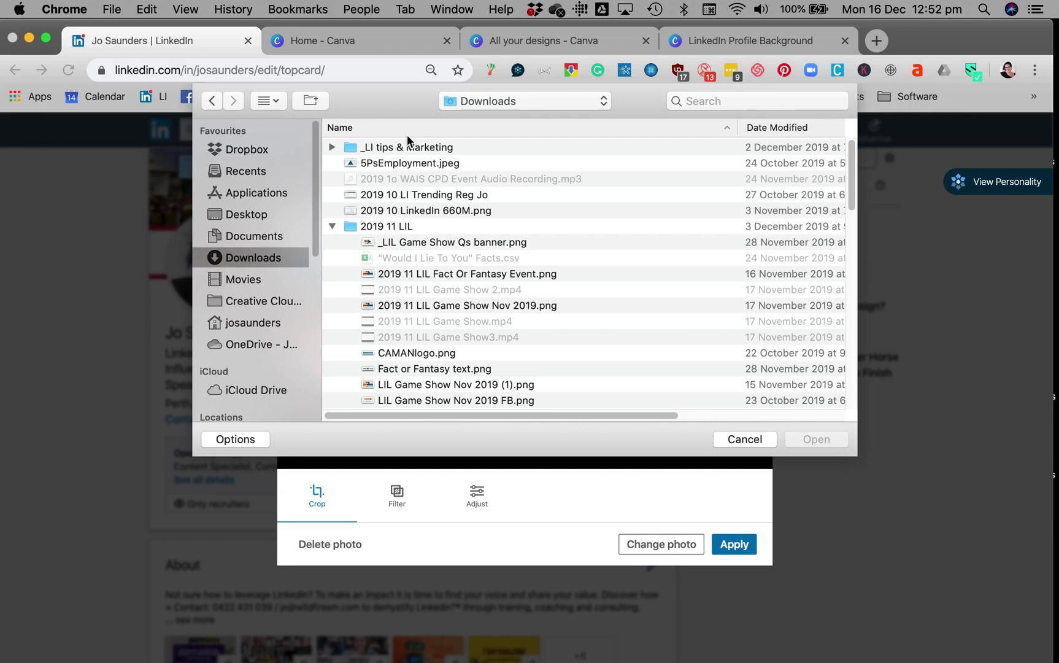
click(762, 128)
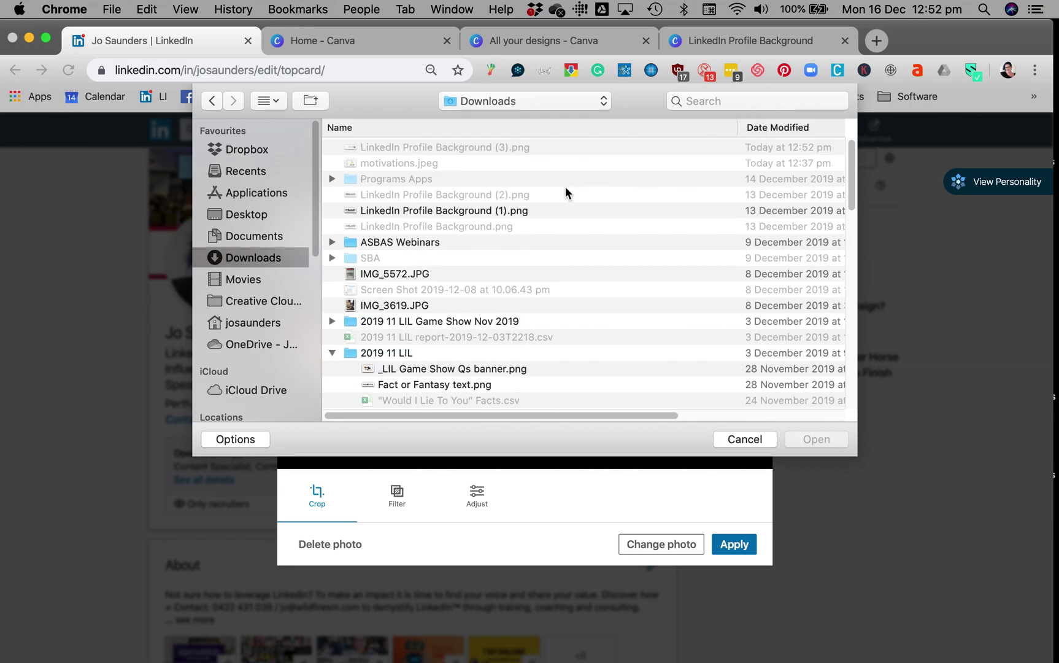
click(401, 146)
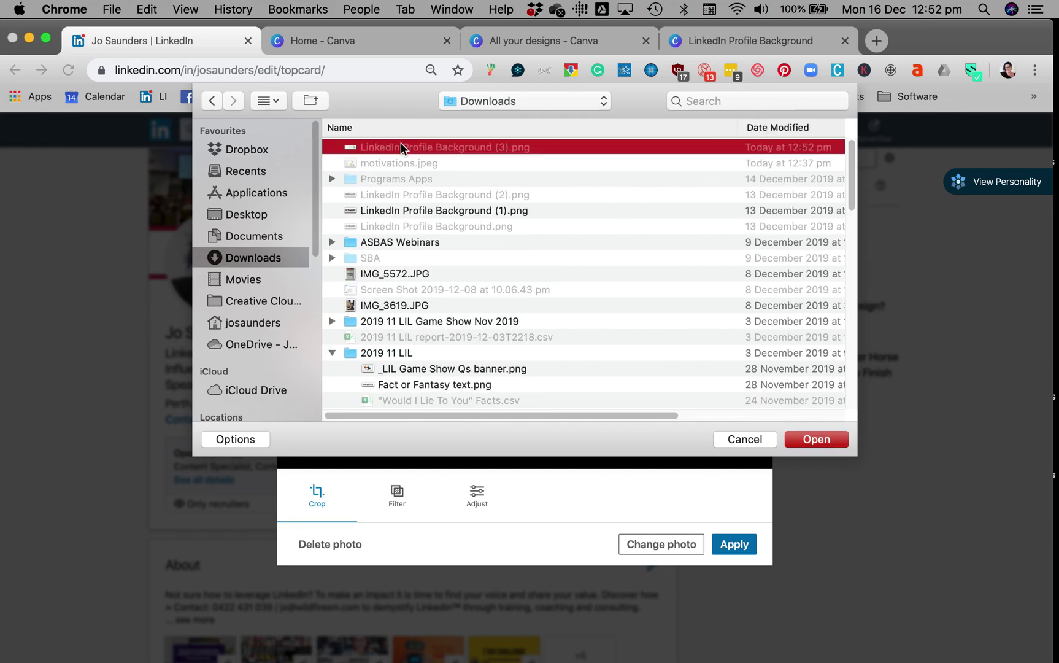
click(817, 440)
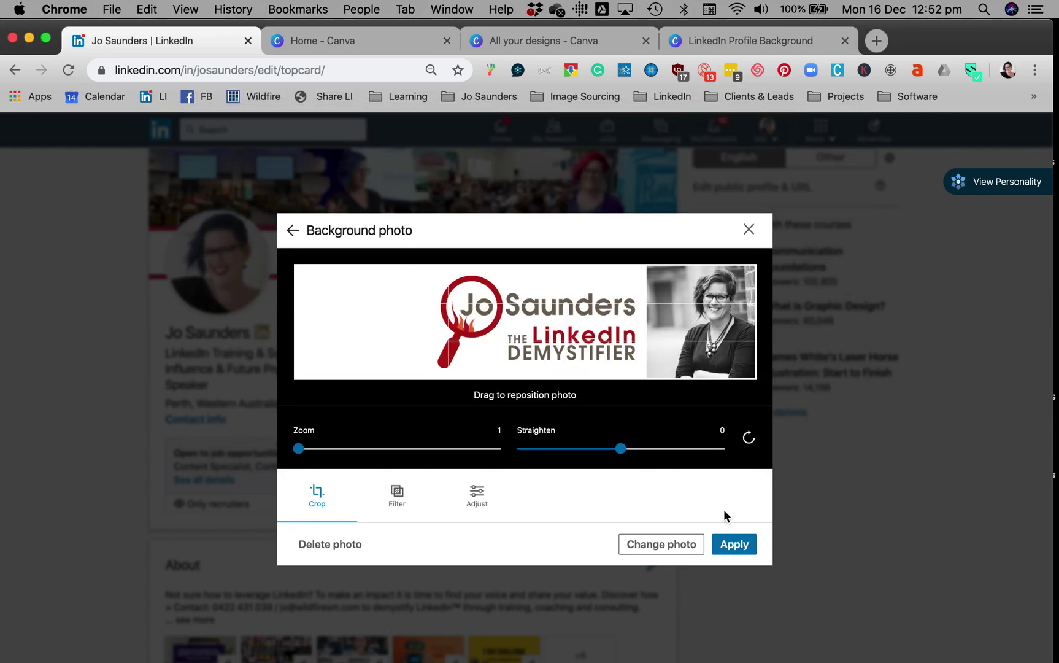
click(733, 542)
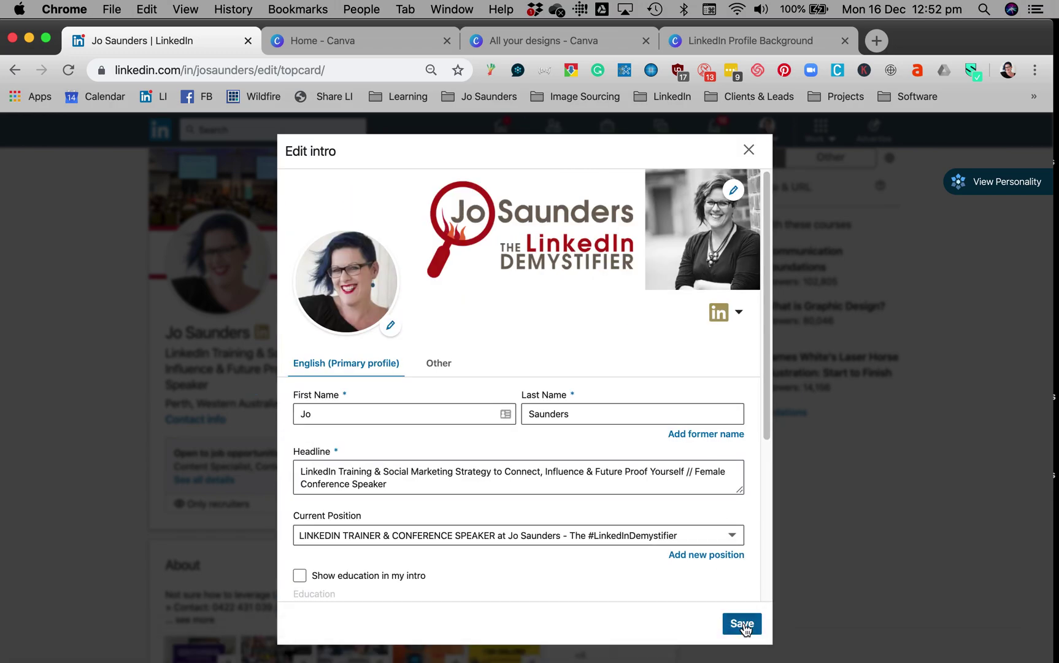
click(744, 627)
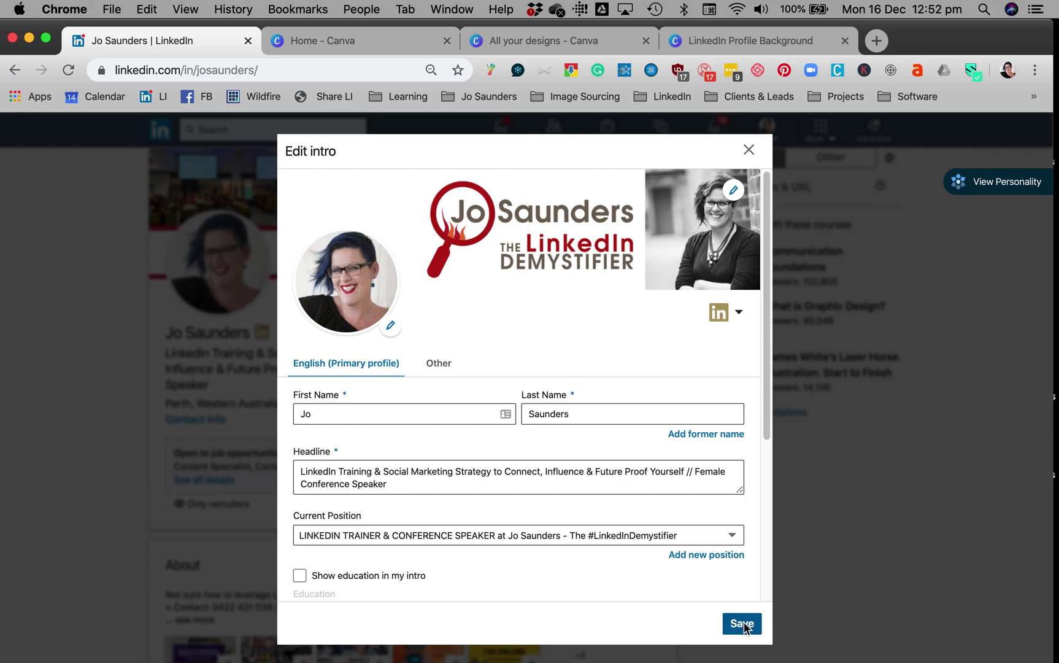